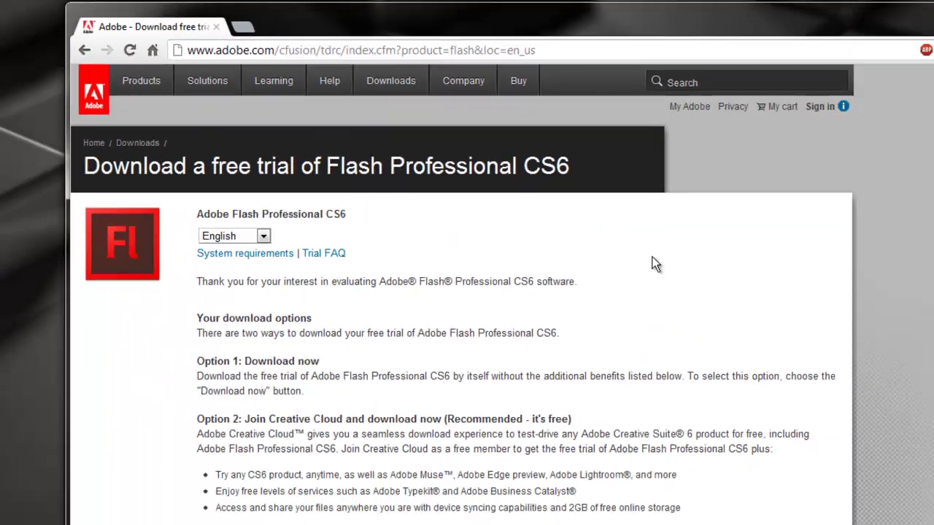
Step: Download the Adobe Download Assistant installer from Adobe.com and run it past the security warning
scroll(653, 263, down, 3)
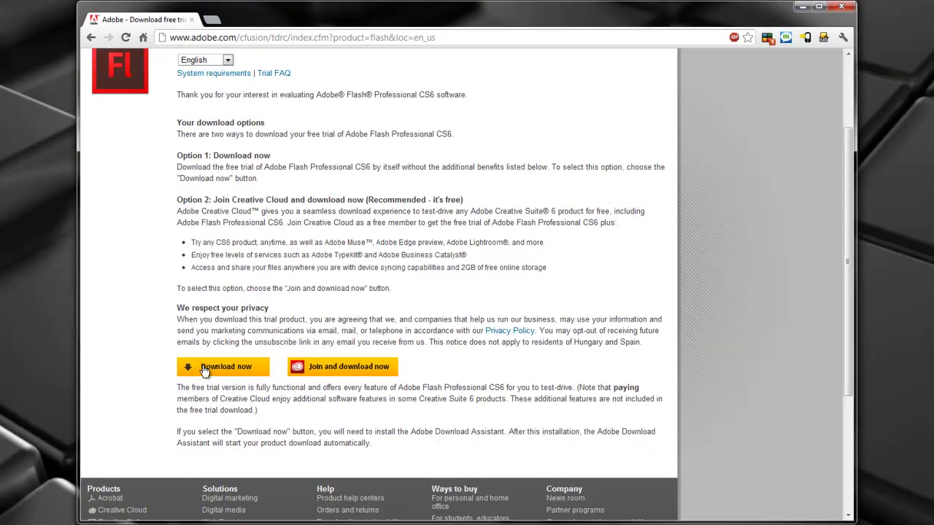
click(228, 371)
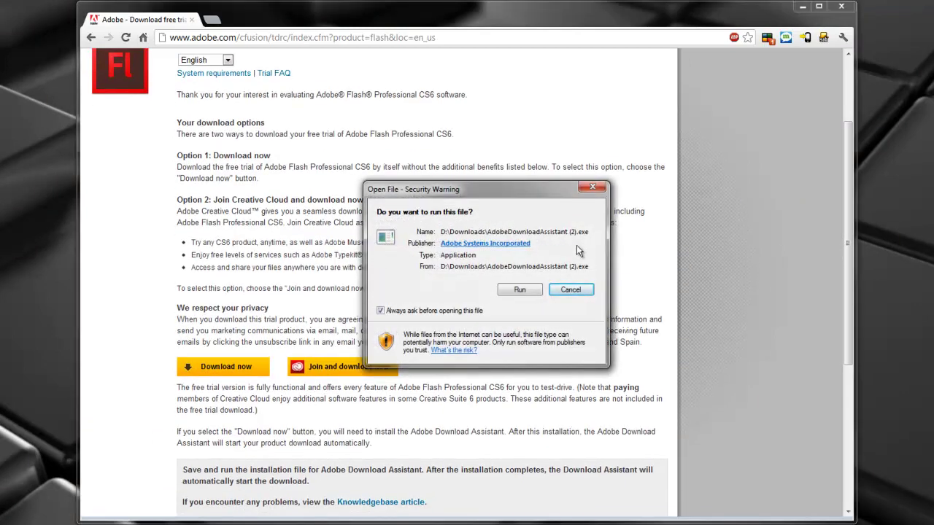
click(520, 290)
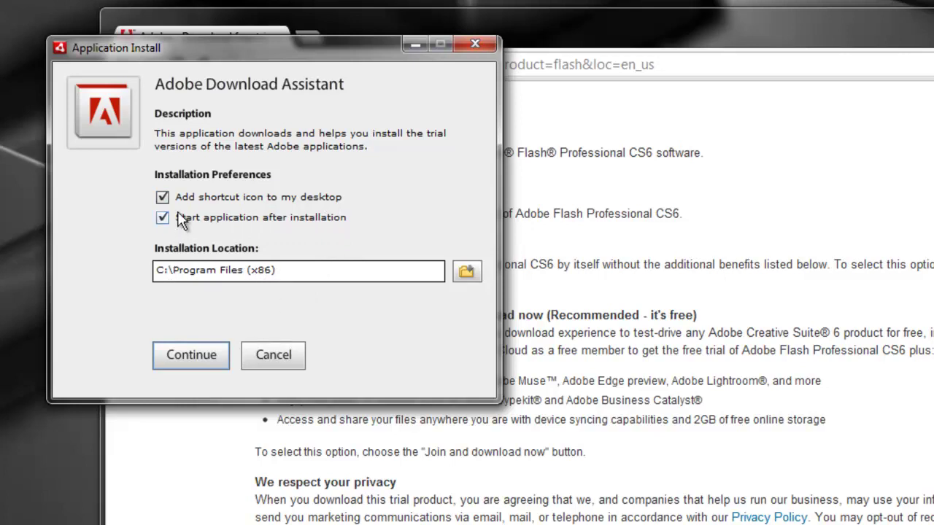
Step: Install the Download Assistant and sign in with the Adobe ID e-mail and password
click(186, 358)
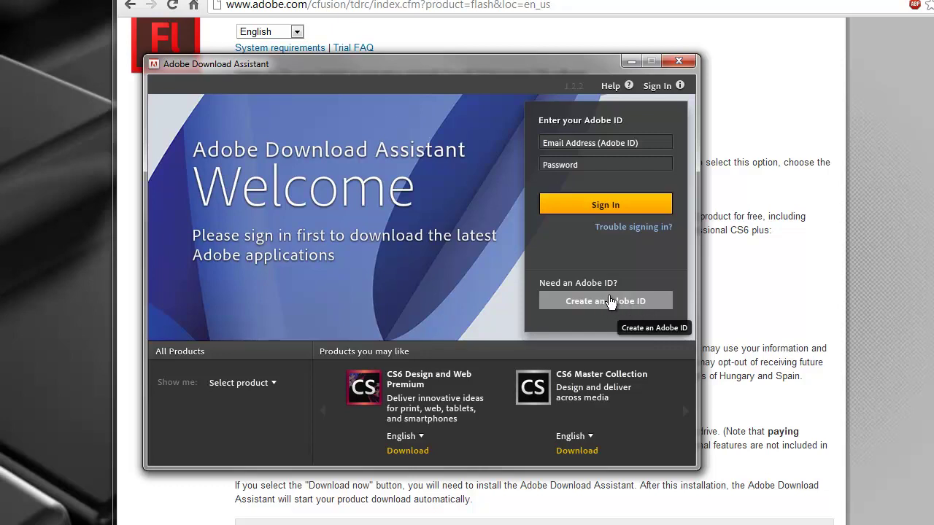
click(601, 142)
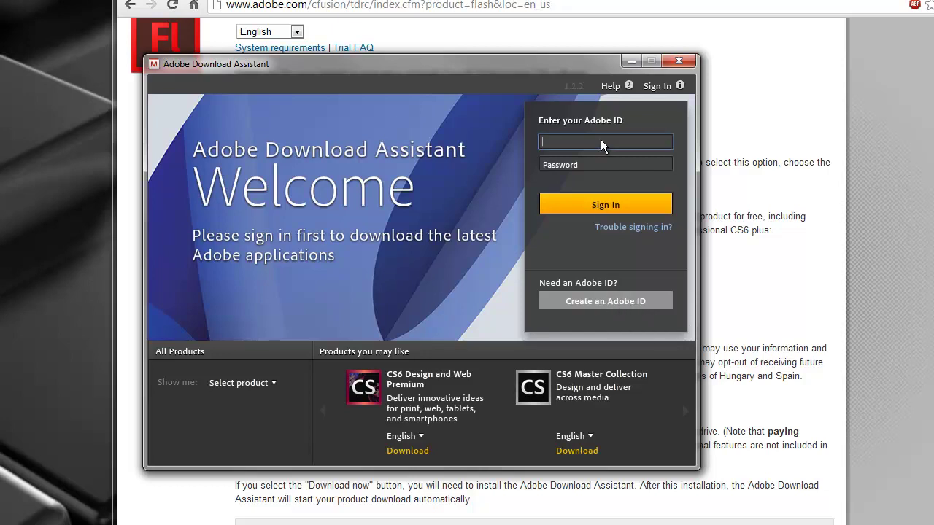
text(user)
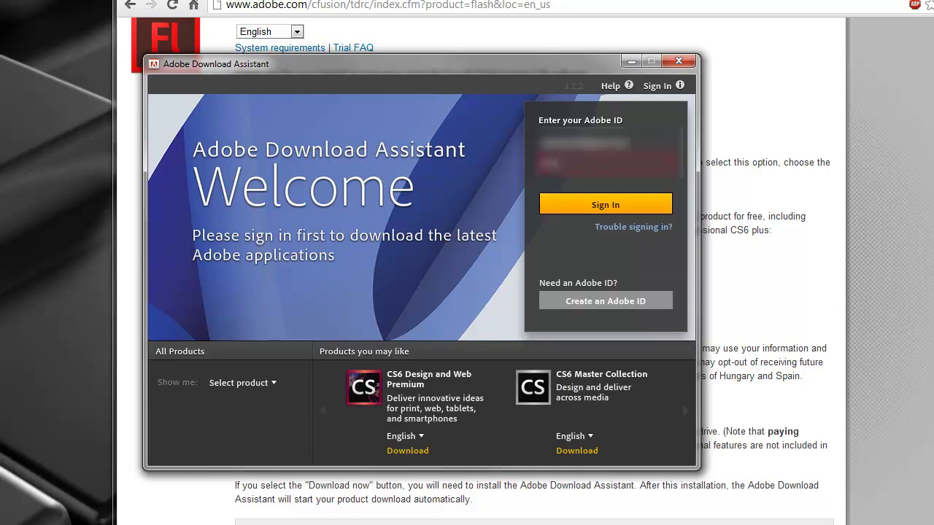
click(582, 207)
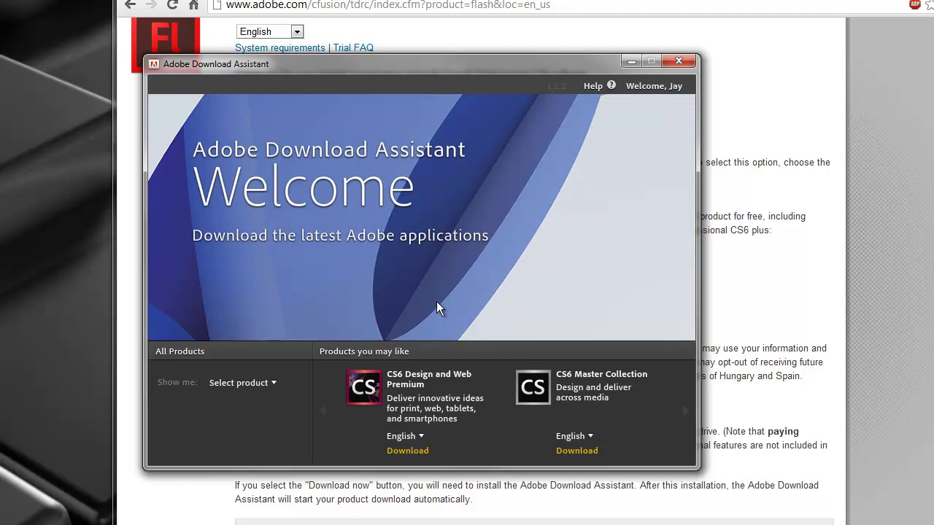
Step: Filter the products to Web and page the suggestions to Flash Professional CS6
click(252, 384)
click(250, 317)
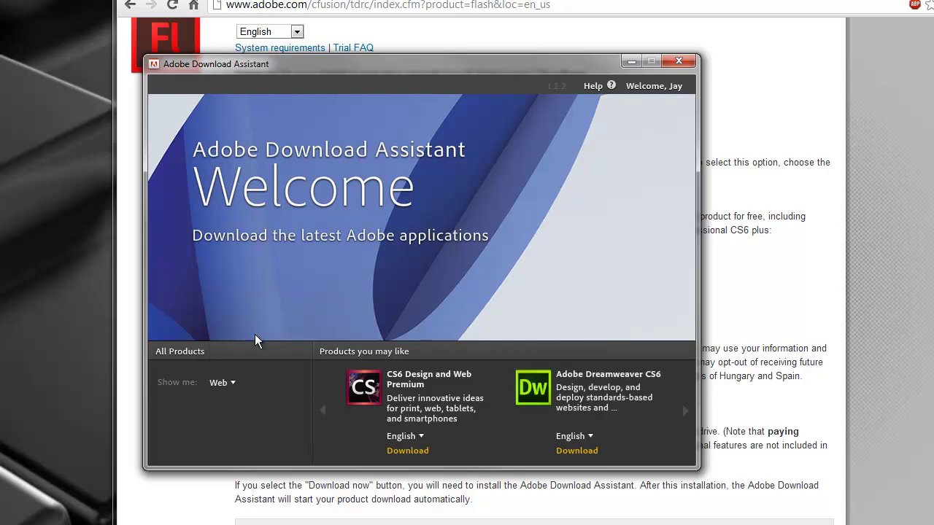
click(685, 413)
click(686, 417)
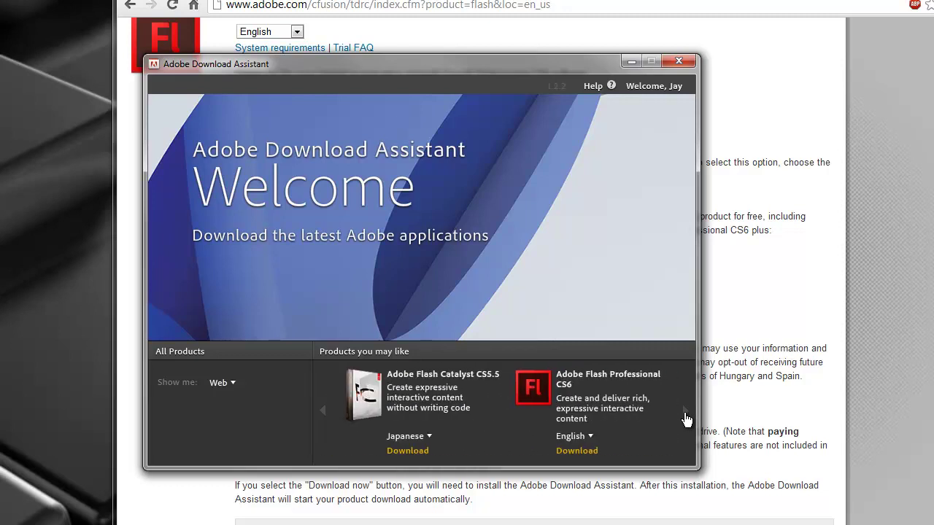
click(686, 418)
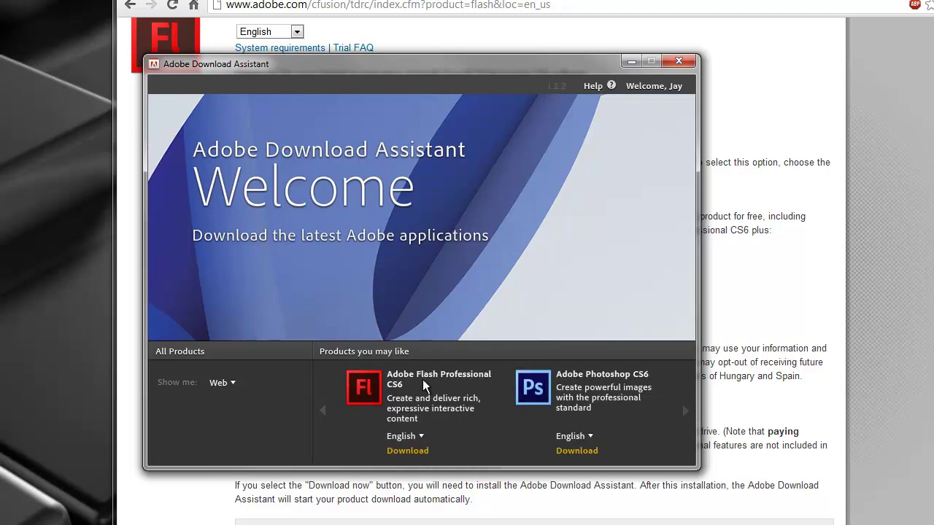
Step: Download Flash Professional CS6 in English, confirming the default download folder
click(421, 437)
click(422, 440)
click(414, 450)
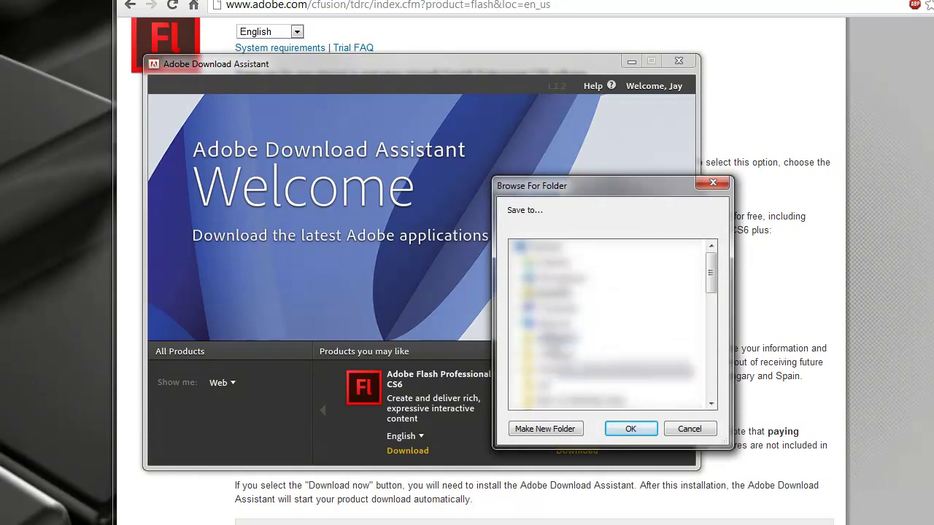
click(632, 429)
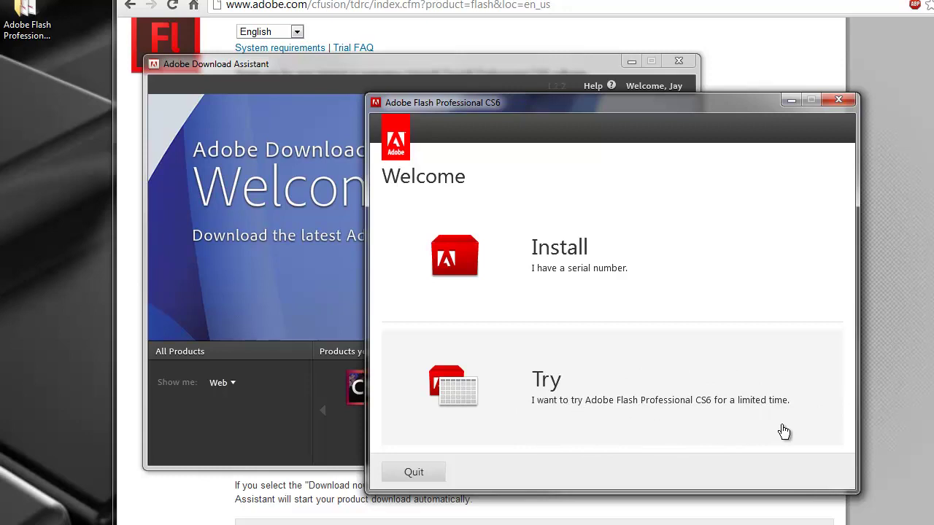
Step: Choose the Flash Professional CS6 trial, accept the license agreement, and sign in
click(549, 393)
scroll(792, 328, down, 5)
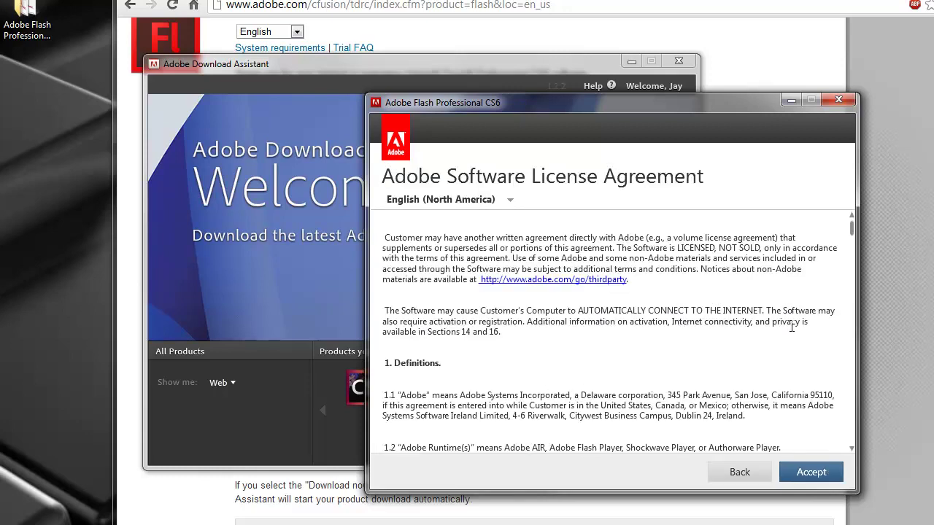
scroll(791, 327, down, 3)
click(811, 472)
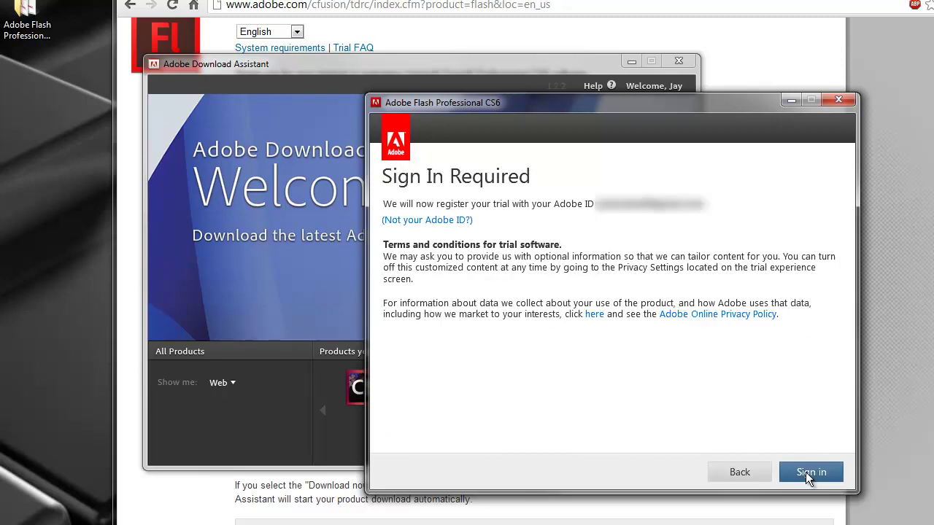
click(806, 472)
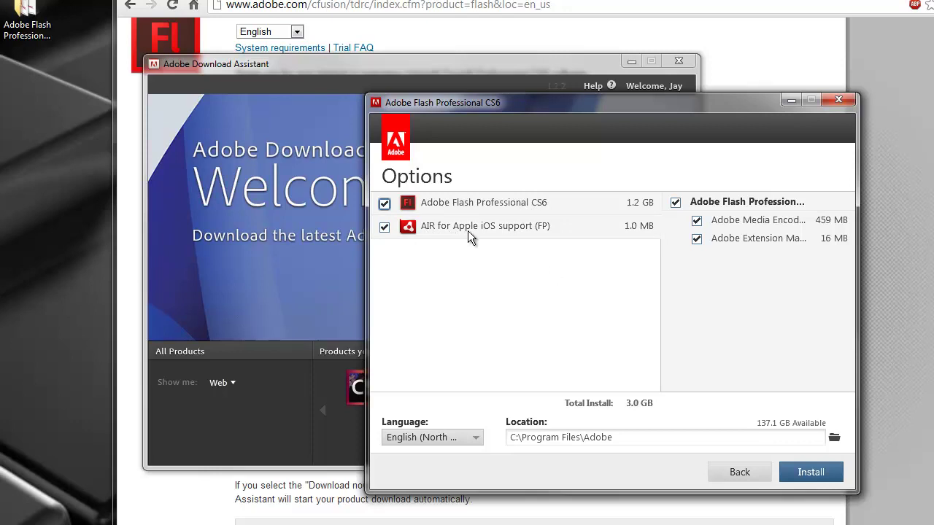
Step: Install Flash Professional CS6 without AIR for Apple iOS support and close the finished installer
click(385, 228)
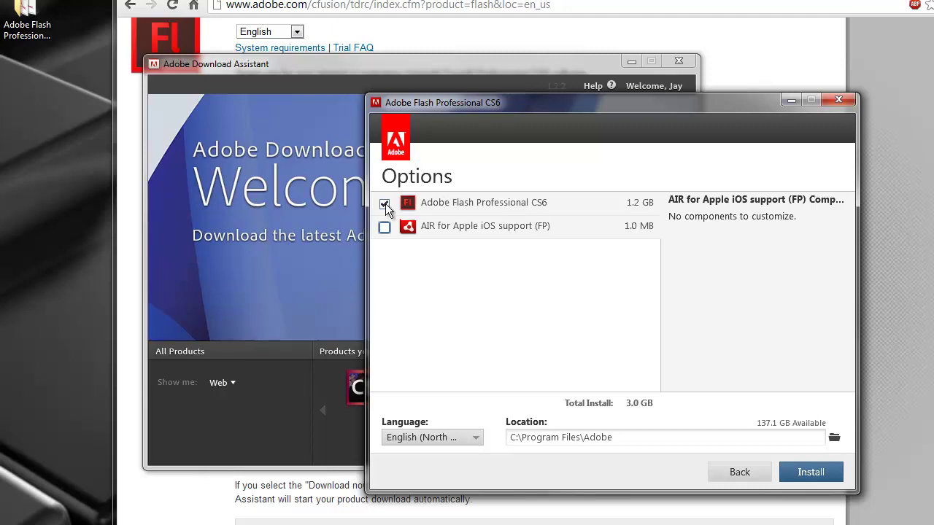
click(811, 472)
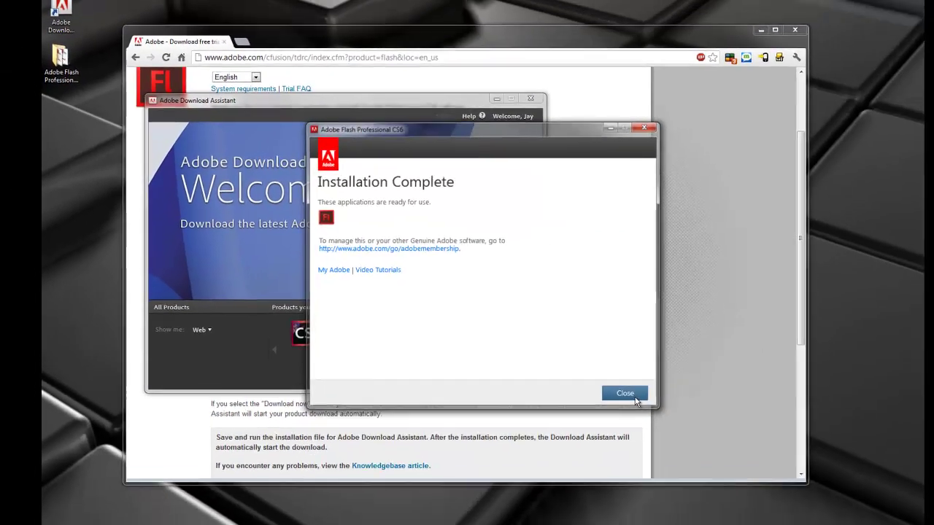
click(811, 472)
Step: Close the Adobe Download Assistant and the Chrome browser window
click(515, 104)
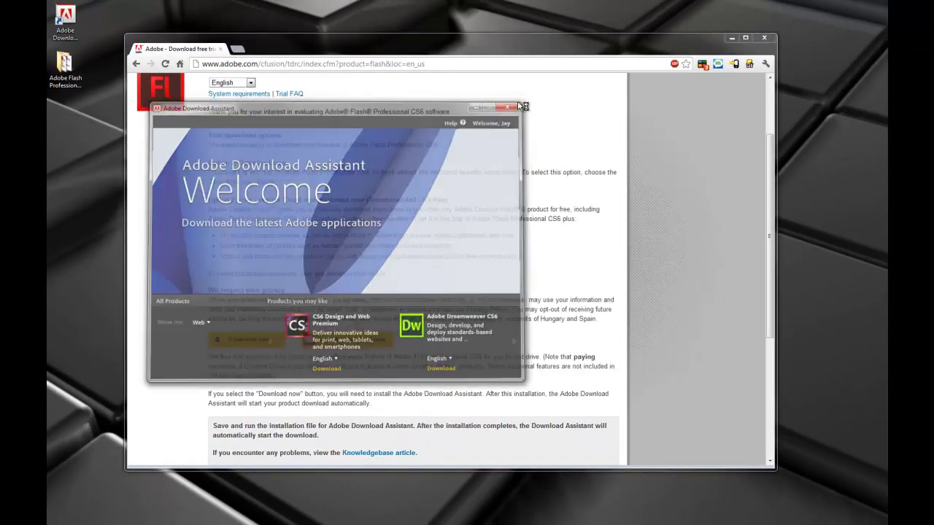
click(764, 38)
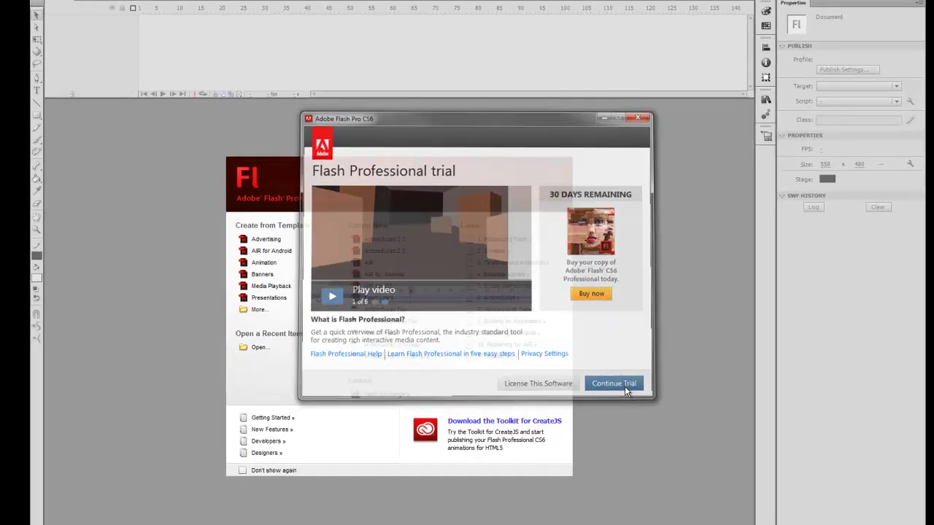
Step: Continue the Flash trial and create a new ActionScript 3.0 document
click(597, 385)
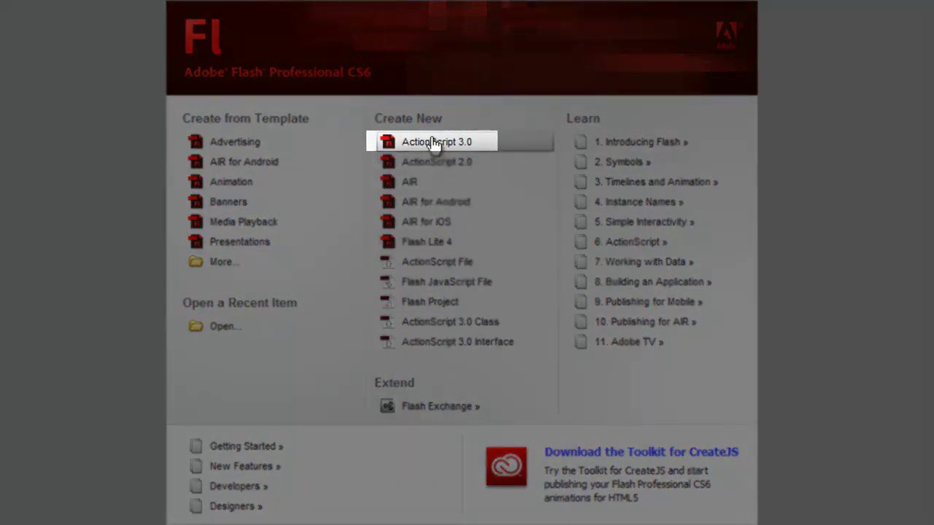
click(432, 142)
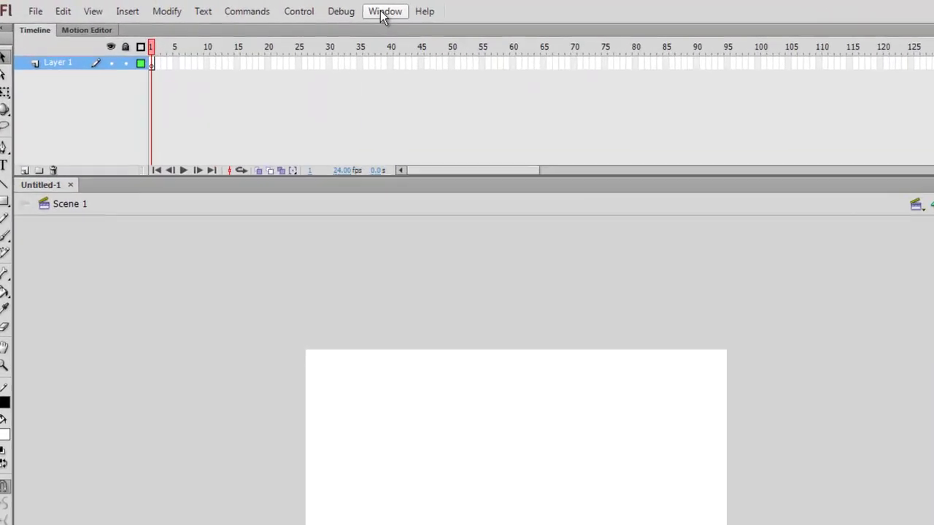
Step: Switch to the Classic workspace and reset 'Classic' to its default layout
click(304, 7)
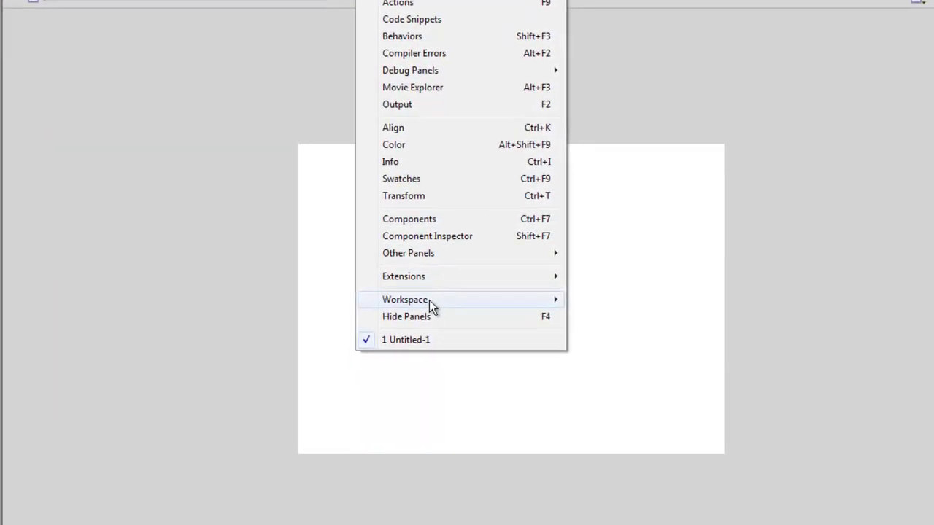
mouse_move(438, 509)
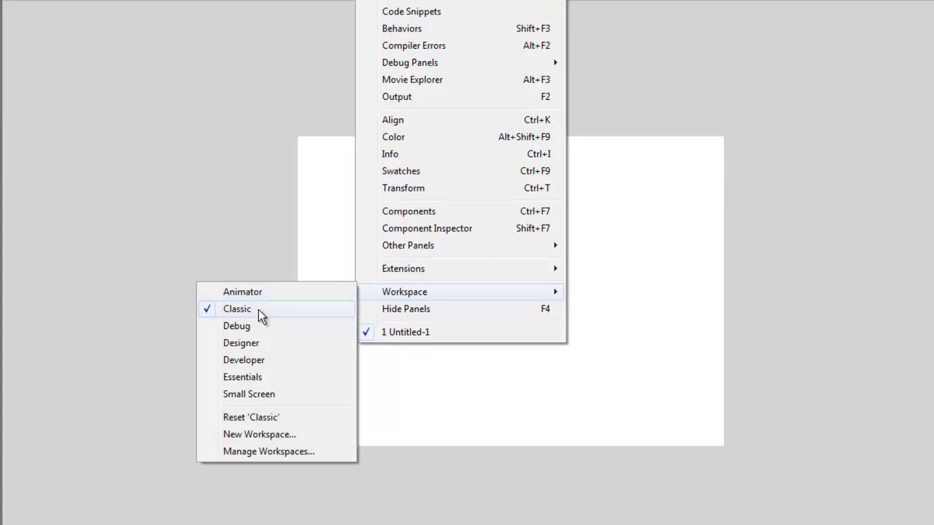
click(259, 310)
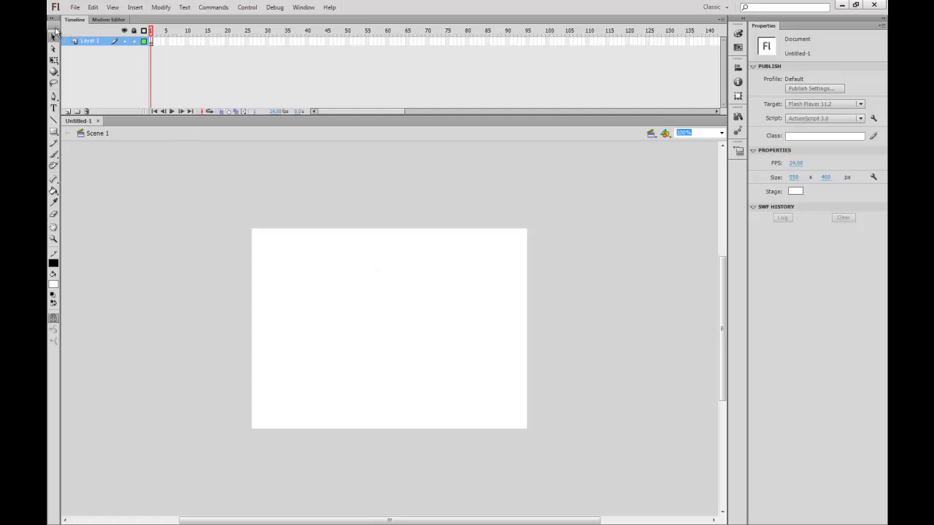
drag(53, 29, 144, 54)
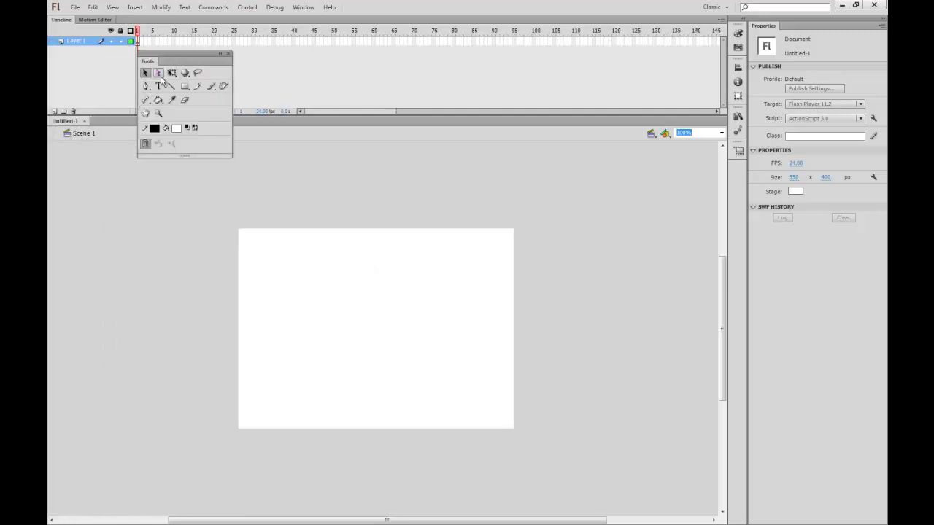
click(229, 53)
click(303, 7)
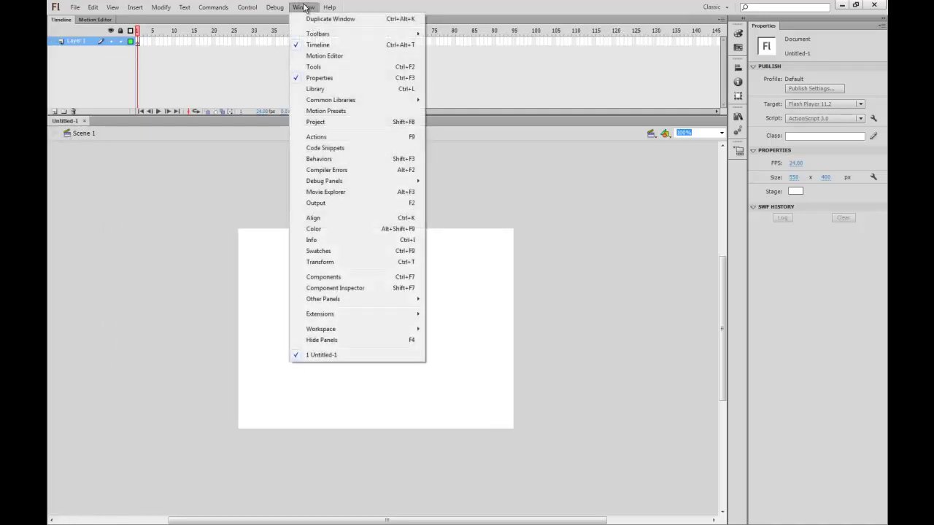
mouse_move(428, 269)
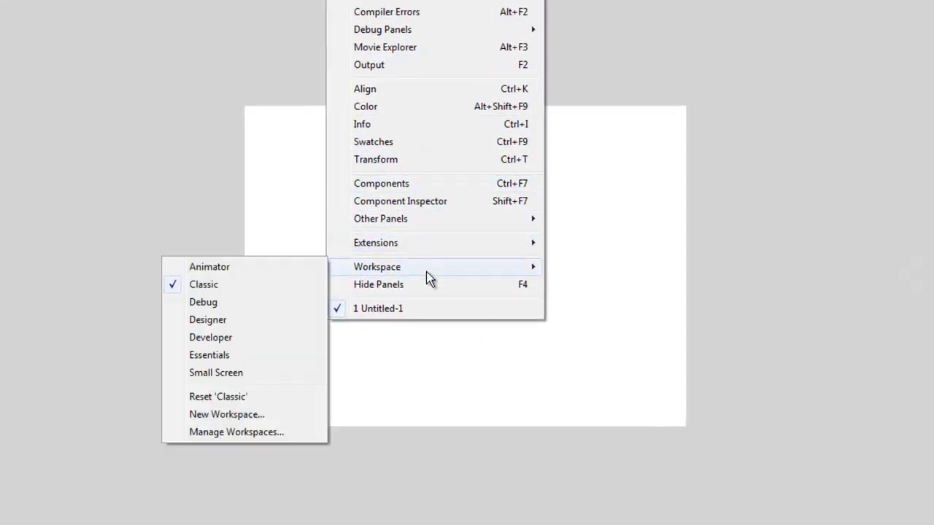
click(248, 400)
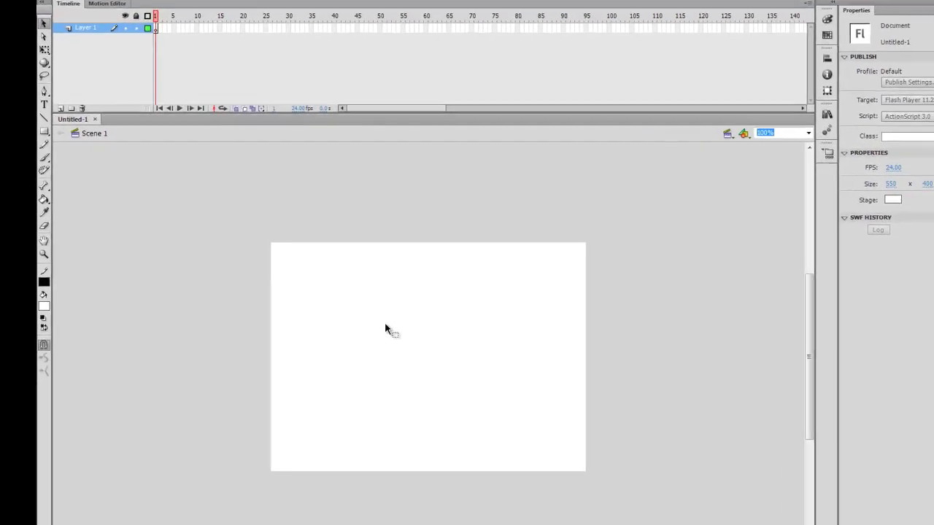
Step: Set the fill colour to blue and the stroke colour to red
click(34, 324)
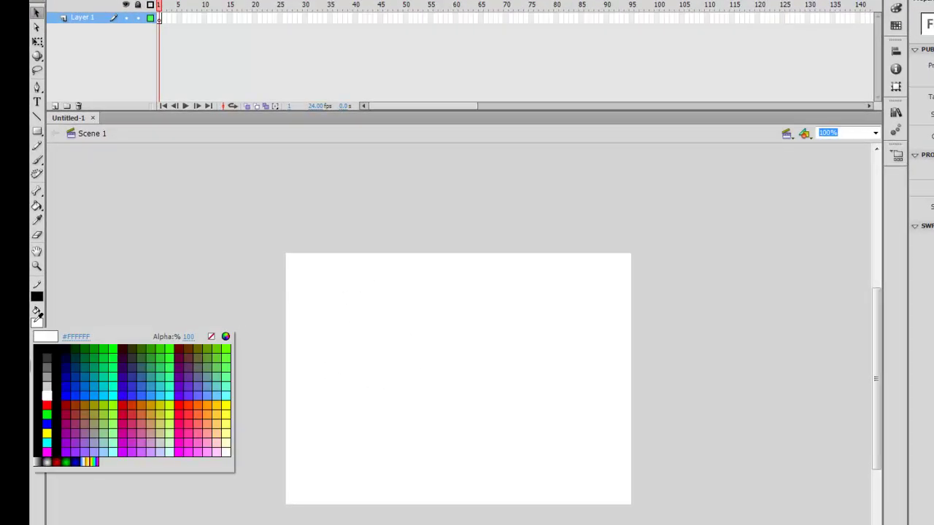
click(78, 385)
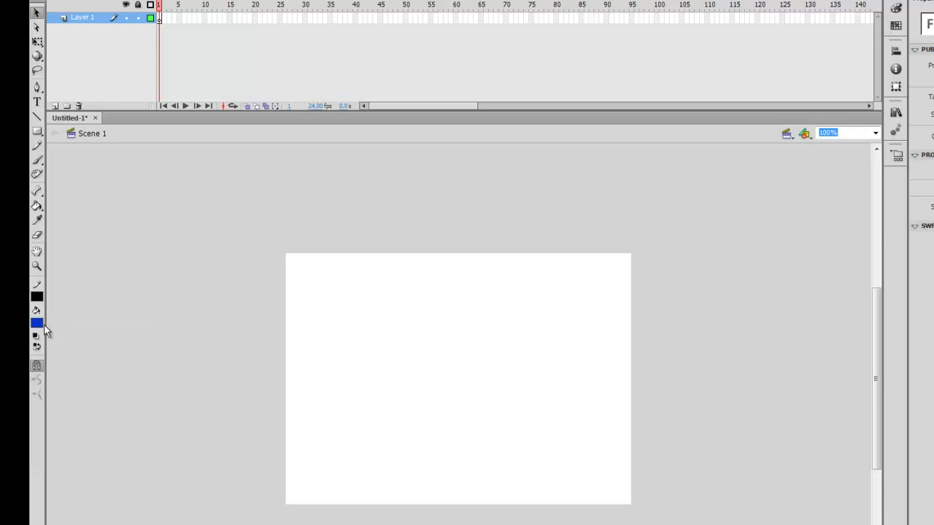
click(36, 297)
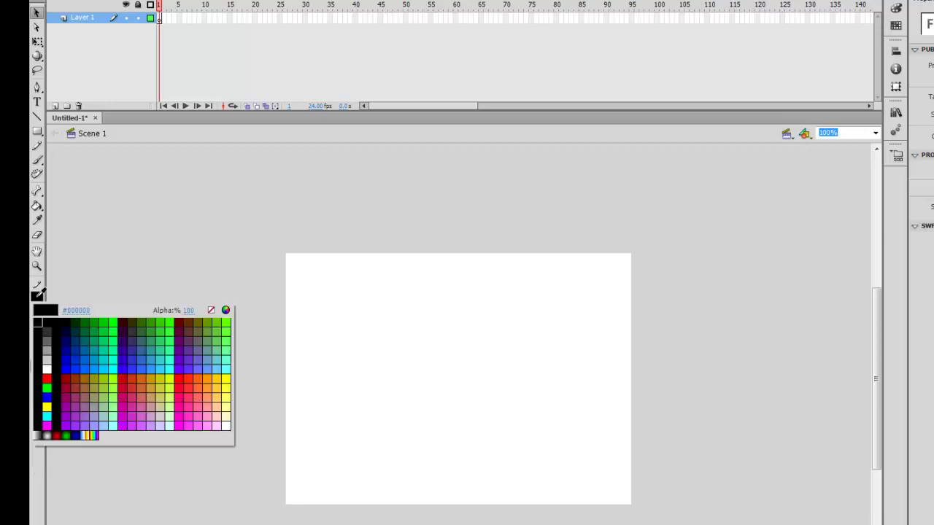
click(123, 379)
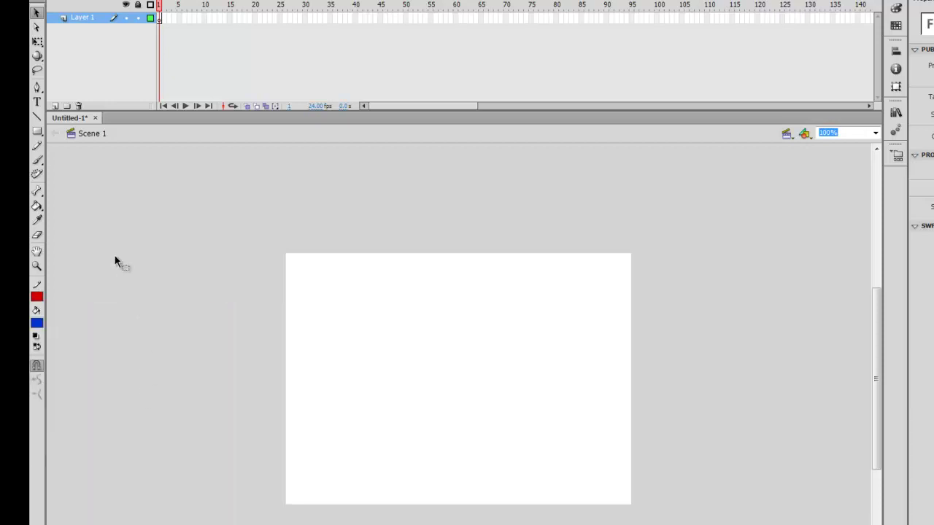
Step: Draw a blue rectangle with red outline in the centre of the stage using the Rectangle tool
click(36, 132)
drag(363, 296, 562, 461)
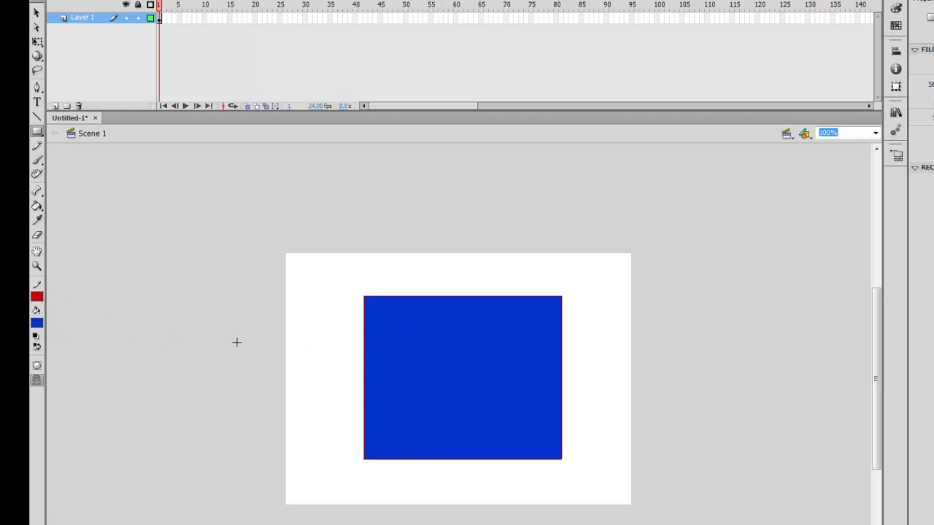
Step: Set stroke to green and fill to light blue, then draw a square above-left of the stage
click(36, 296)
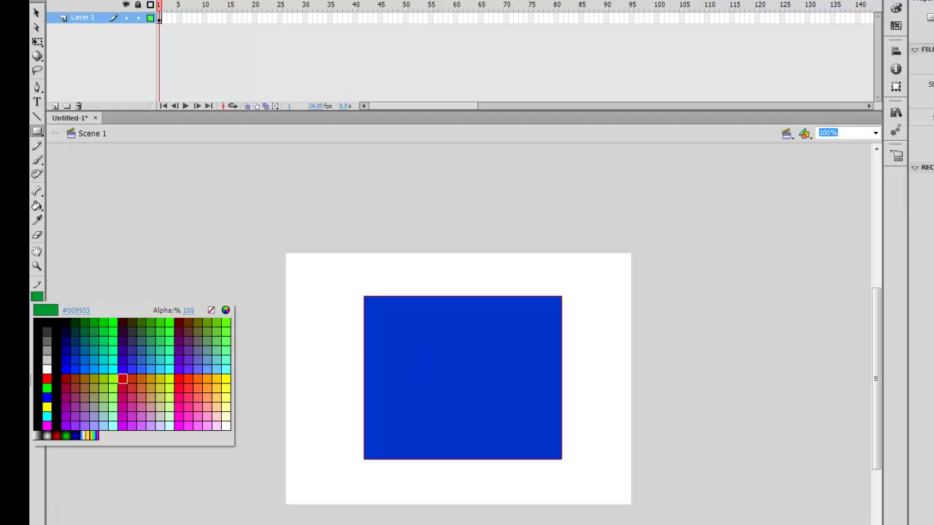
click(122, 378)
click(37, 322)
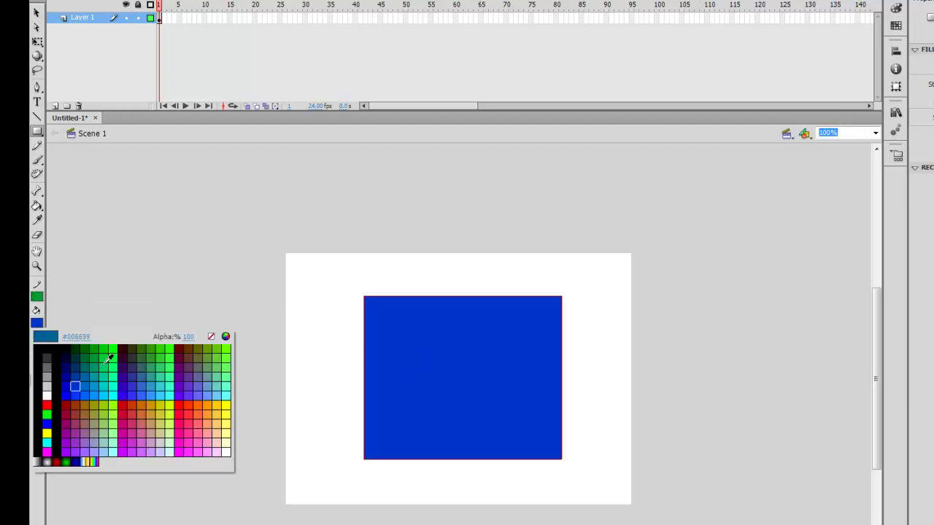
click(141, 394)
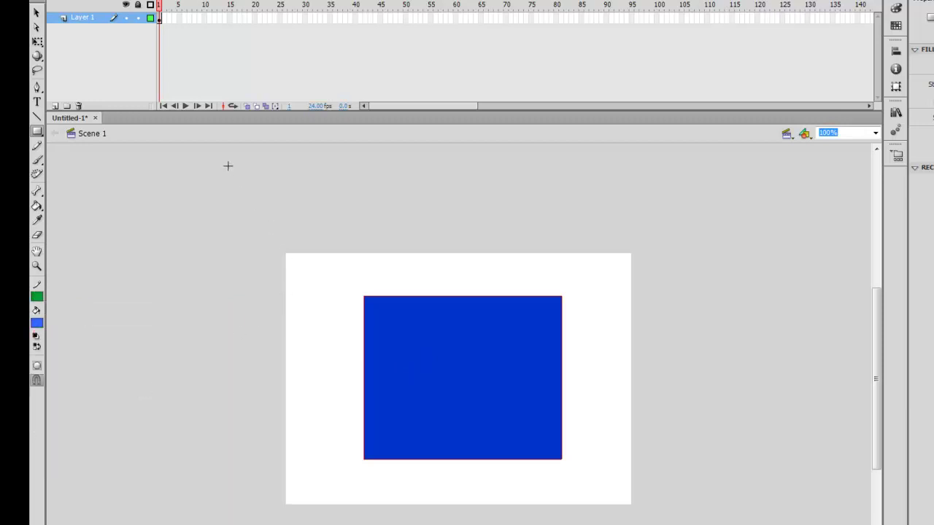
drag(227, 165, 324, 248)
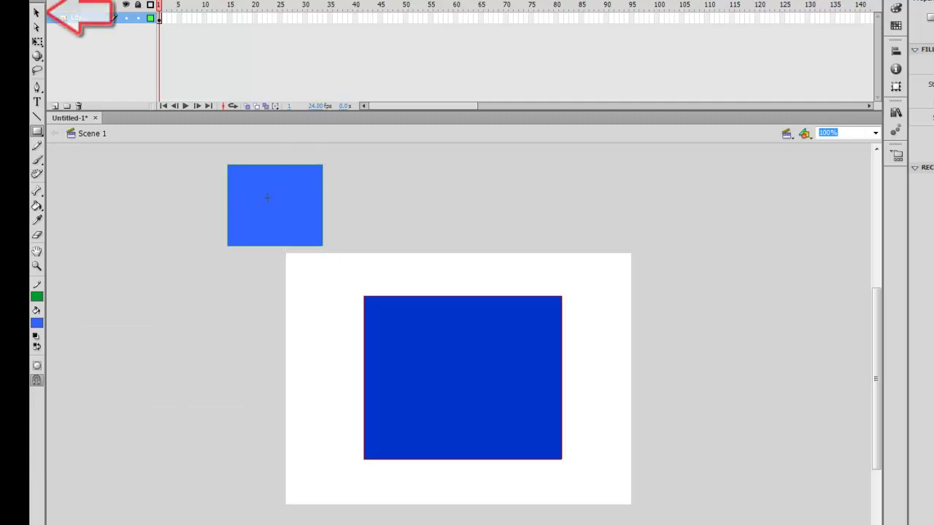
Step: Select the light-blue square with the Selection tool, move it, and delete it
click(37, 15)
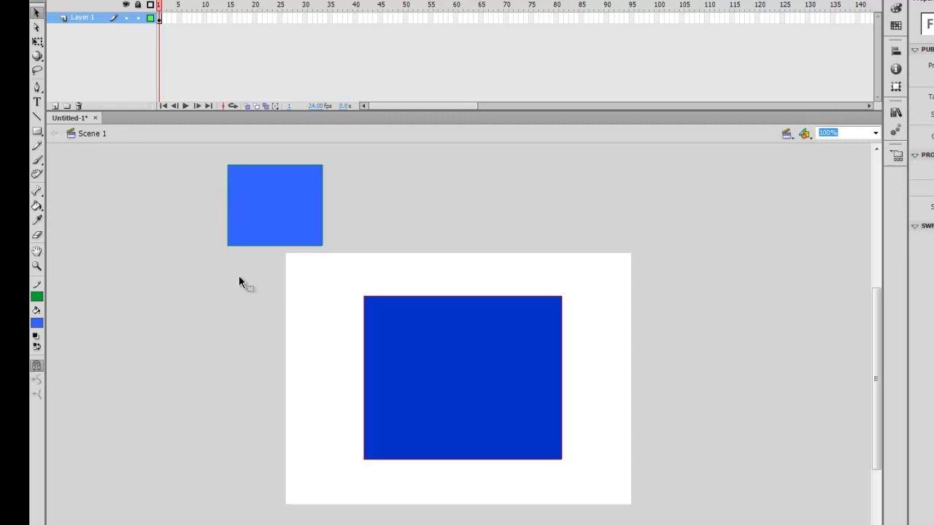
drag(208, 150, 358, 265)
drag(292, 223, 292, 389)
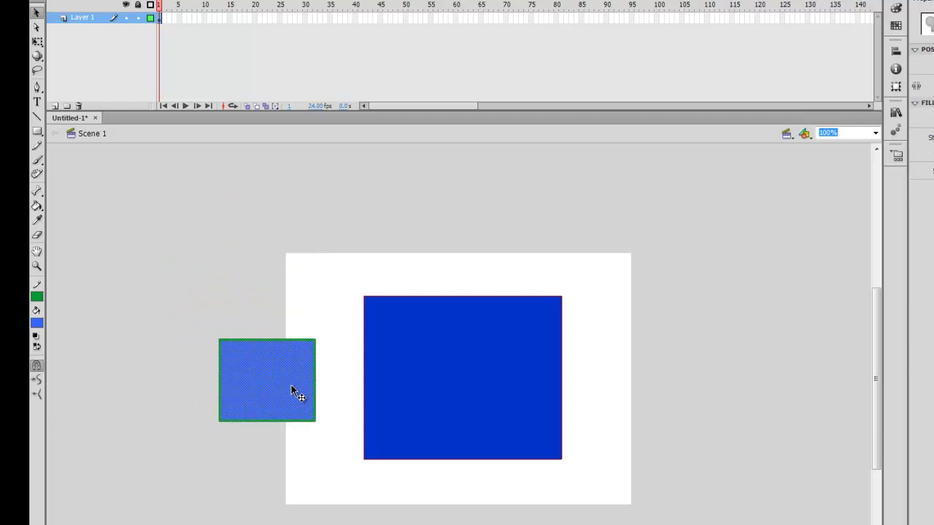
key(Delete)
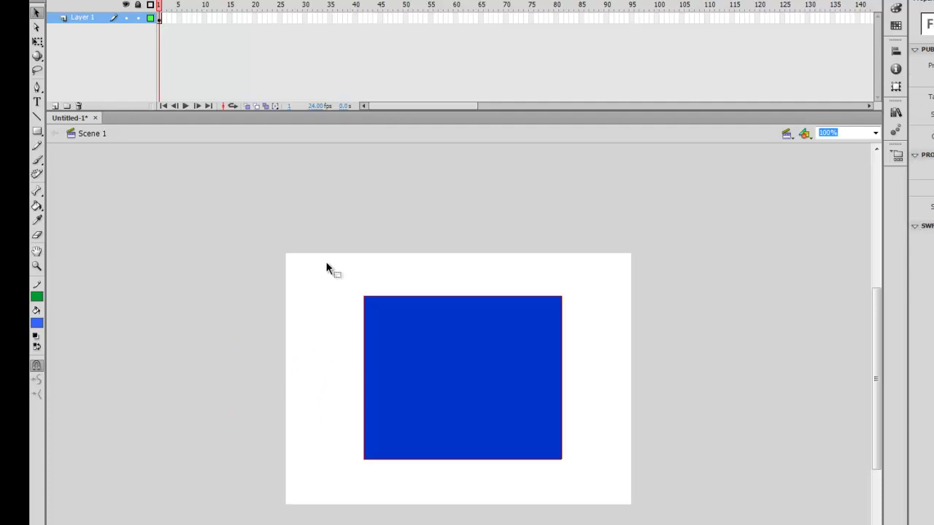
Step: Undo the accidental move of the rectangle's left section so the rectangle is whole again
drag(327, 267, 459, 485)
drag(424, 394, 362, 472)
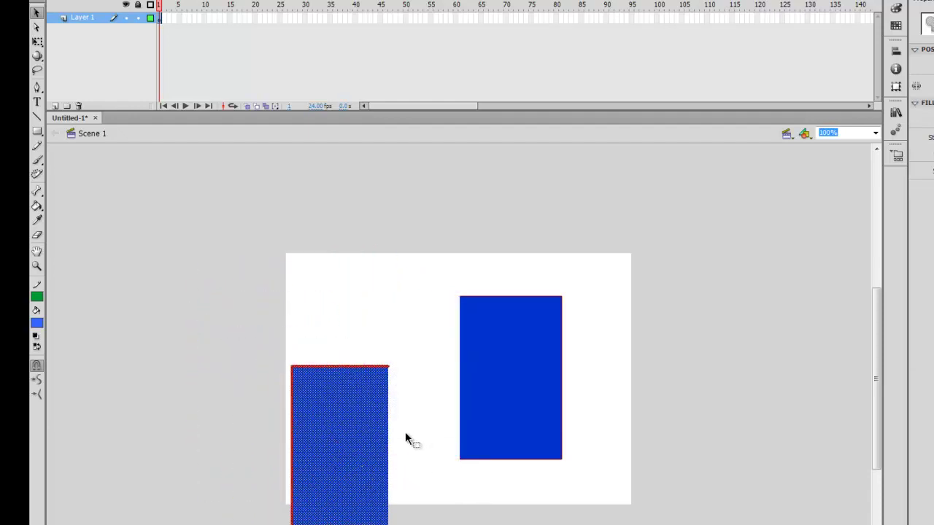
click(89, 9)
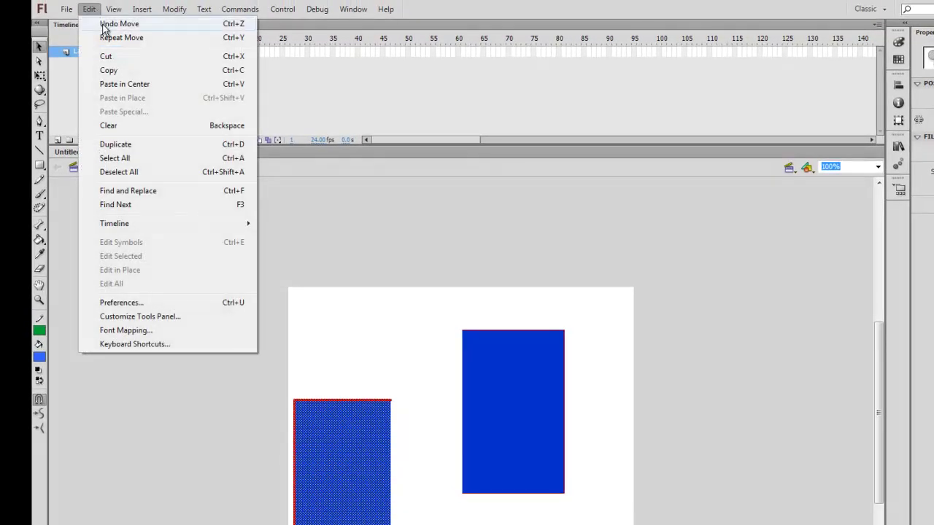
click(103, 24)
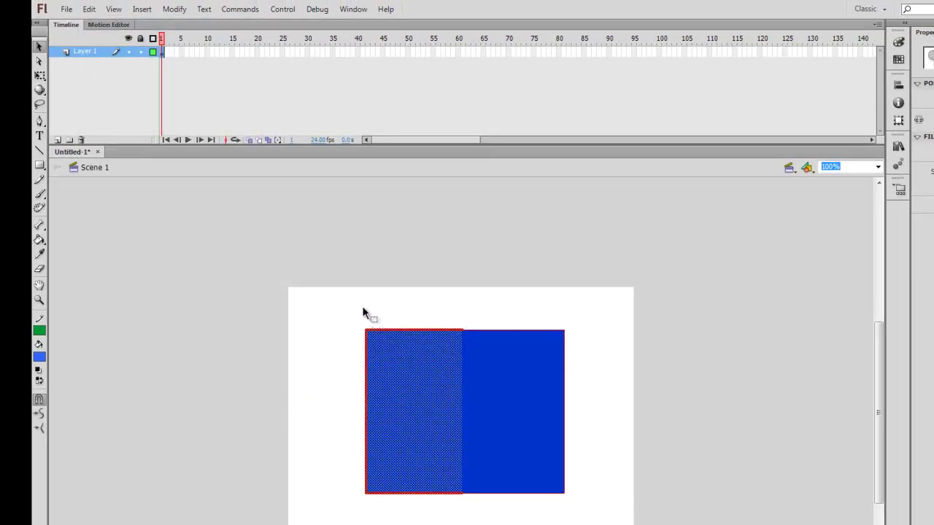
click(361, 295)
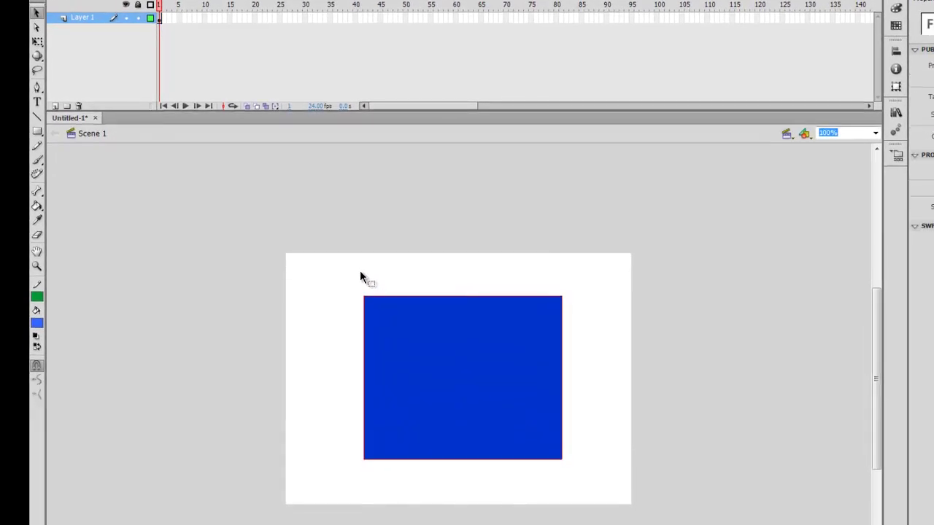
click(473, 374)
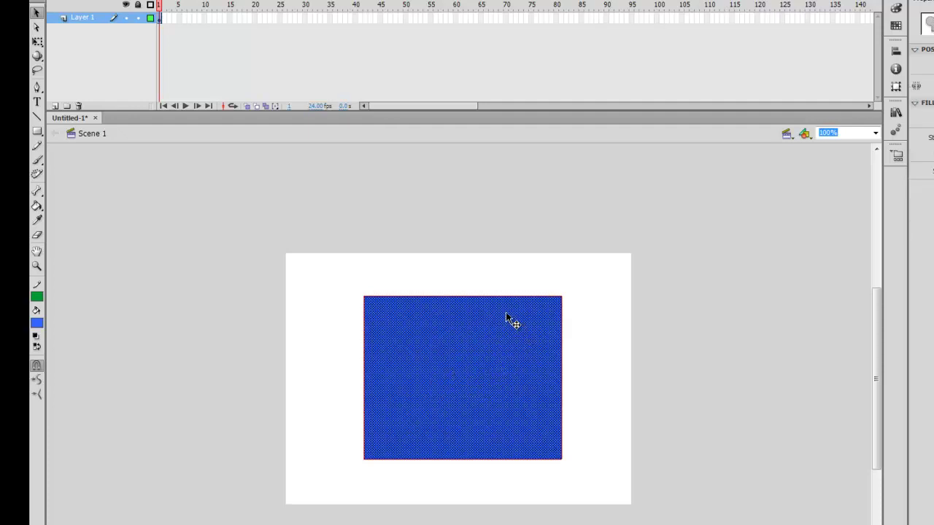
drag(460, 372, 704, 282)
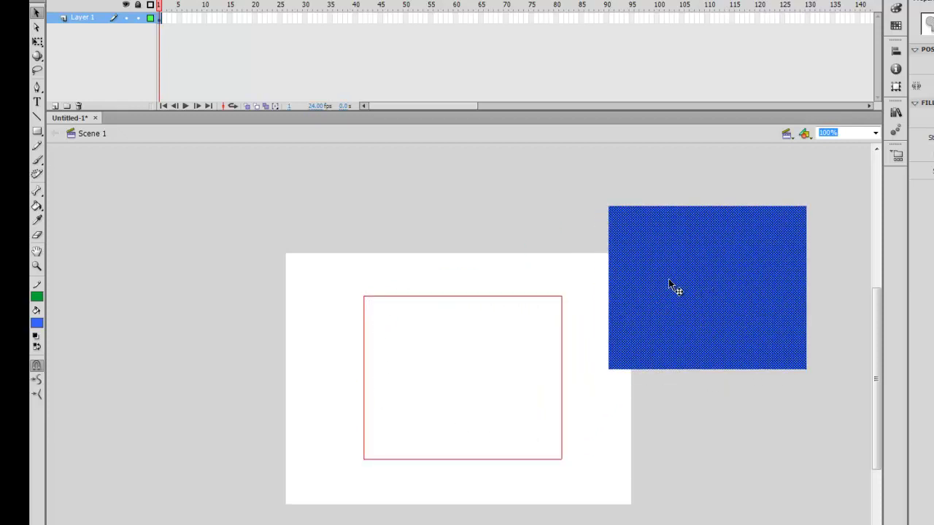
click(557, 255)
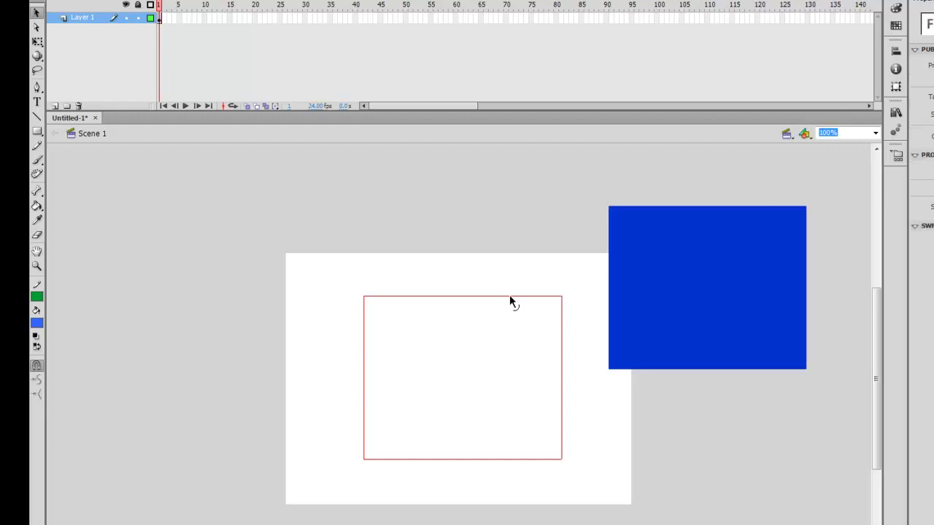
click(510, 297)
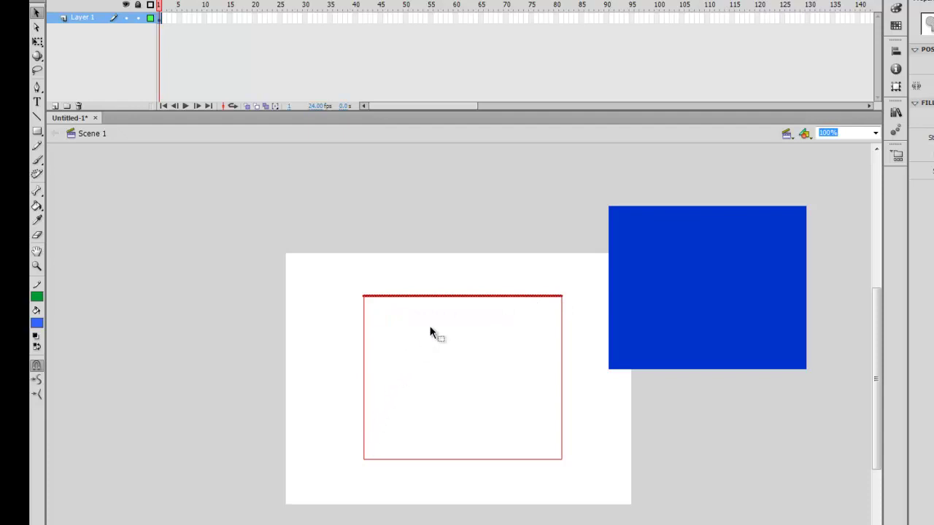
double_click(451, 295)
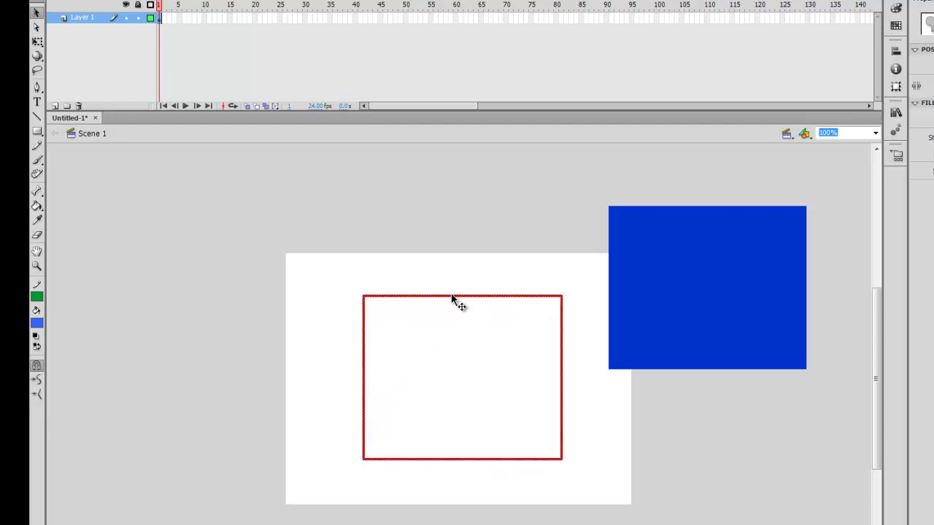
drag(451, 297, 586, 251)
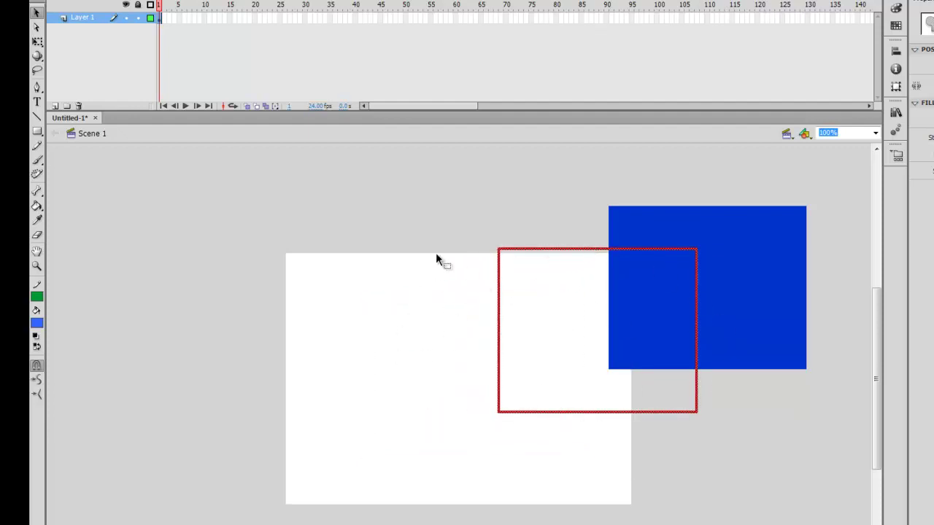
key(ctrl+z)
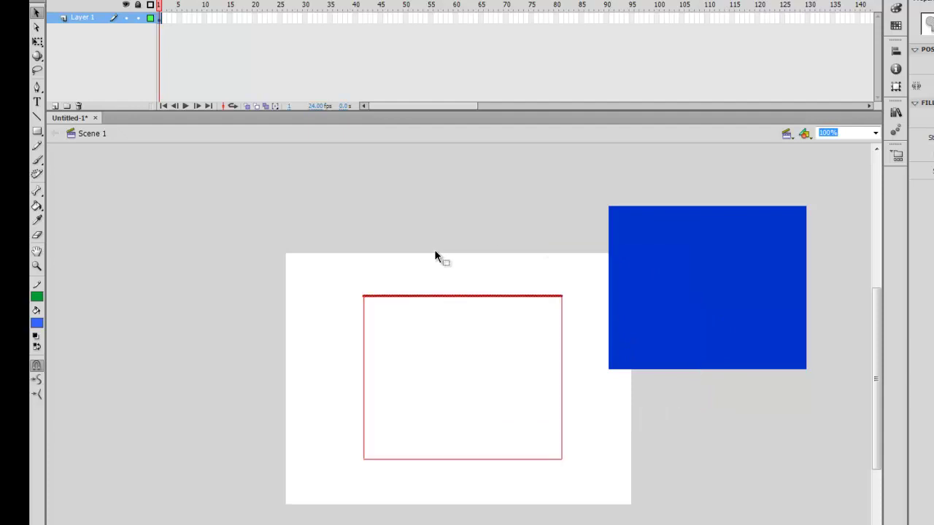
key(ctrl+z)
click(435, 252)
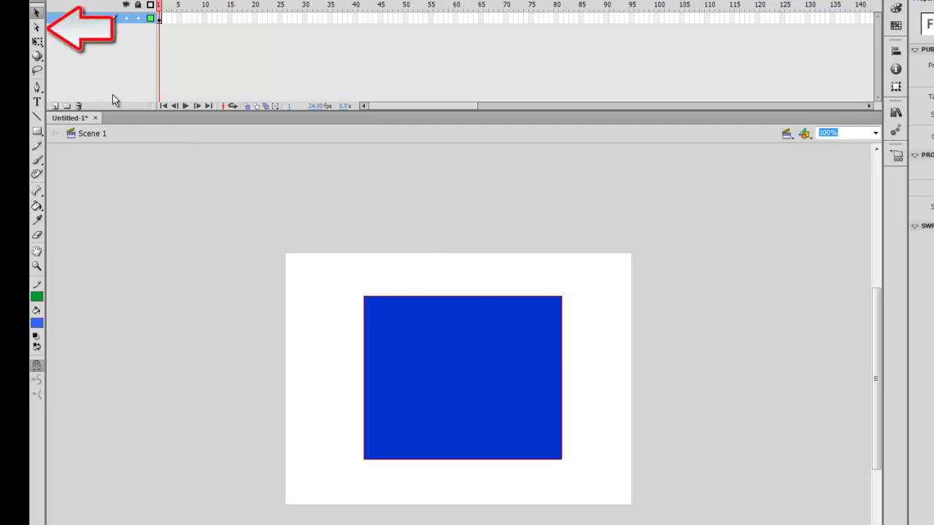
Step: With the Subselection tool, drag the rectangle's top-left corner down-left to skew it
click(35, 28)
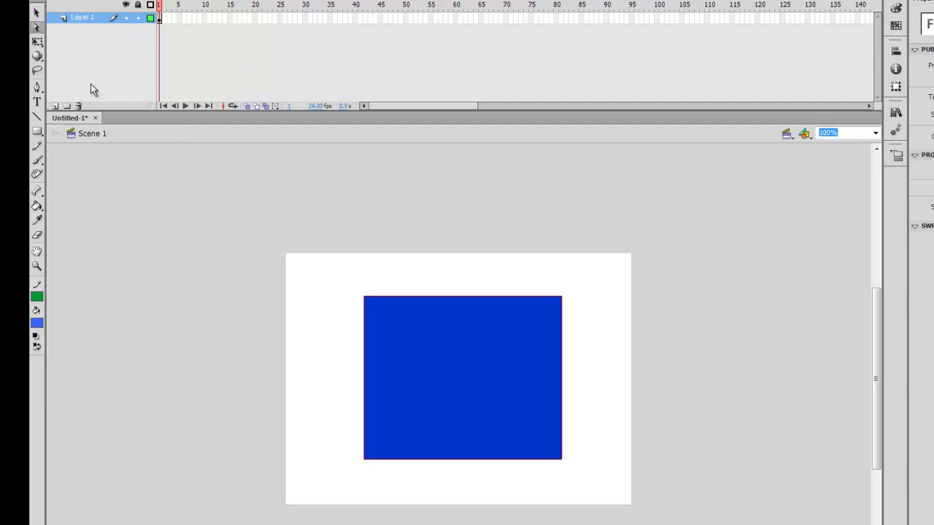
click(417, 298)
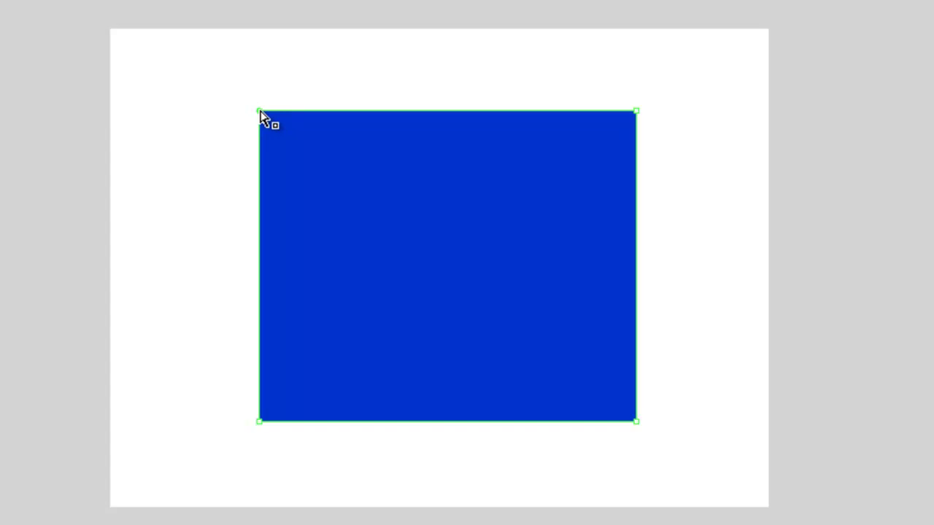
drag(260, 113, 187, 207)
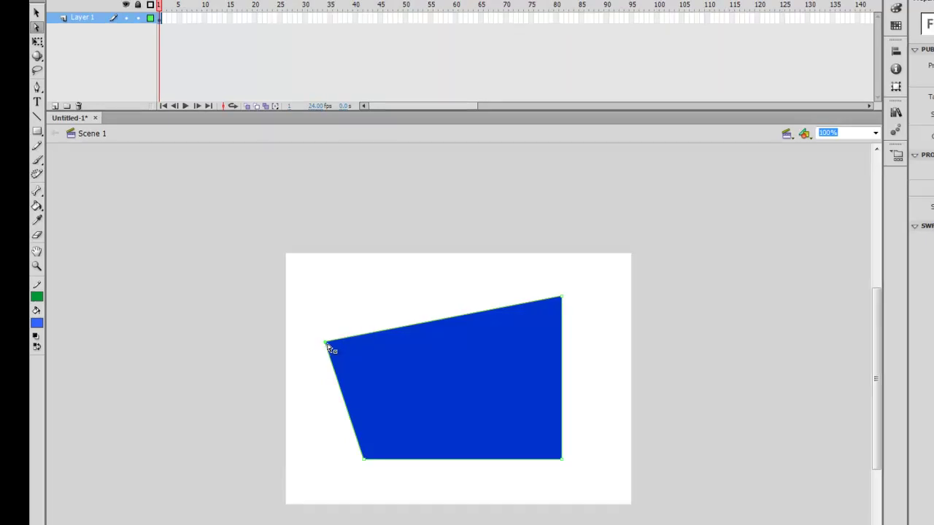
click(436, 276)
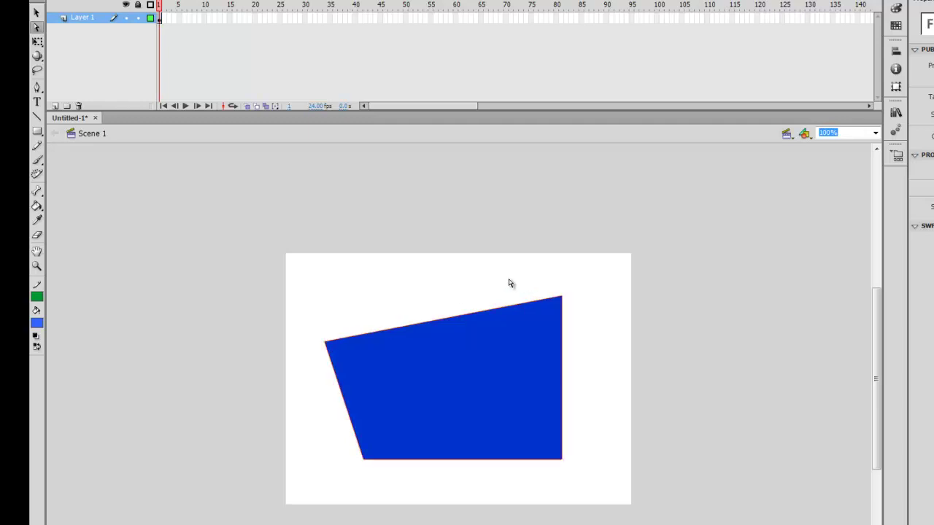
Step: Select the quadrilateral with Free Transform and nudge it right and down
click(38, 42)
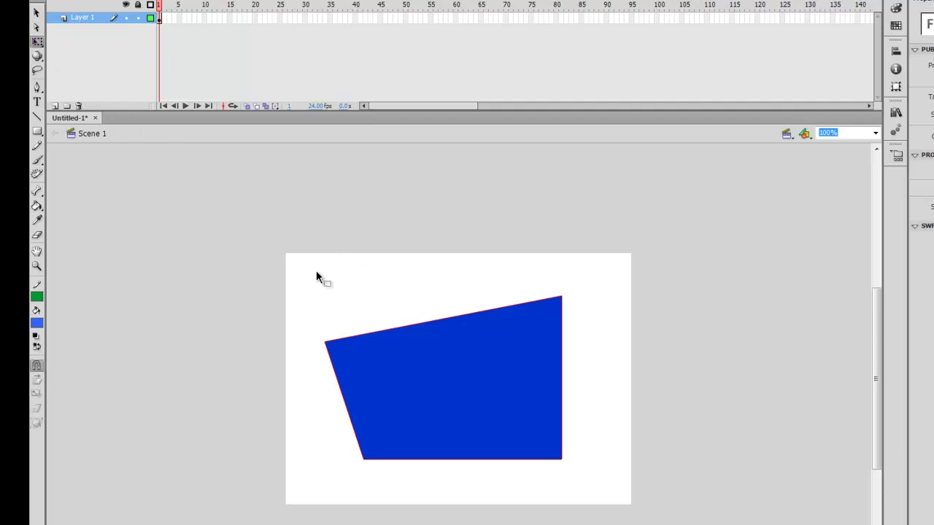
drag(295, 247, 632, 511)
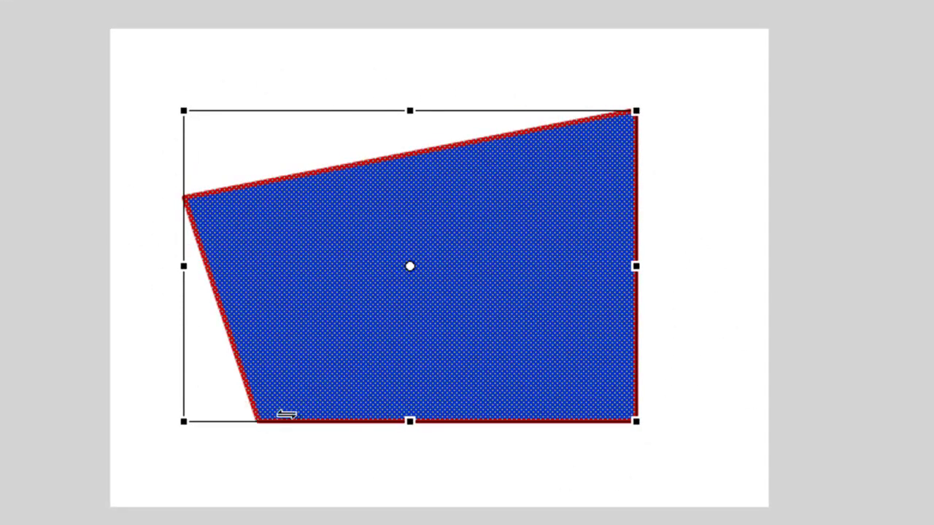
drag(521, 232, 494, 224)
drag(668, 92, 582, 146)
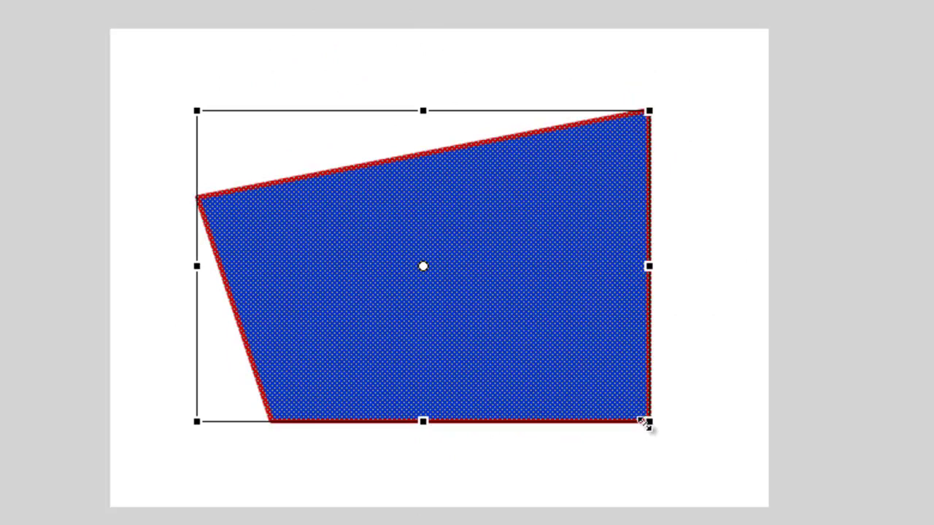
Step: Stretch the quadrilateral taller from its corners and shift it right, keeping it upright
mouse_move(646, 424)
mouse_down()
mouse_move(679, 382)
mouse_move(645, 415)
mouse_move(648, 440)
mouse_up()
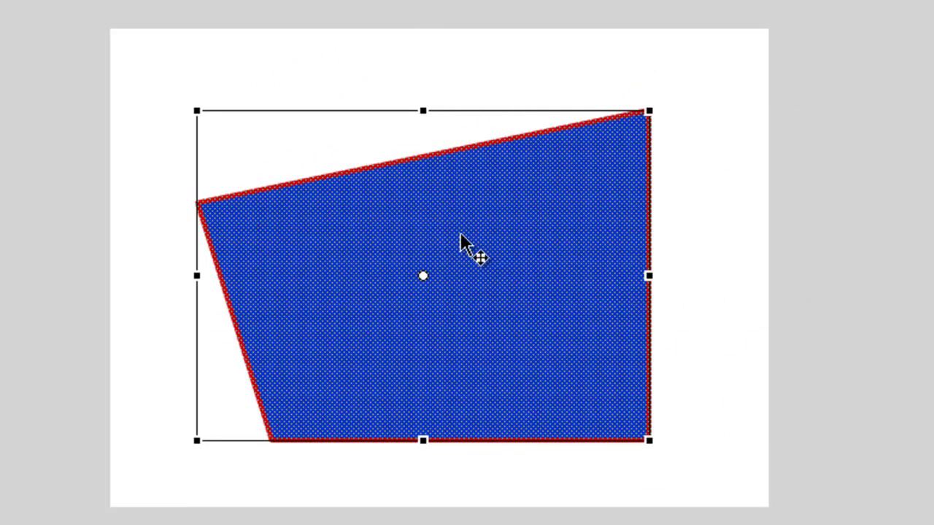
drag(461, 235, 493, 235)
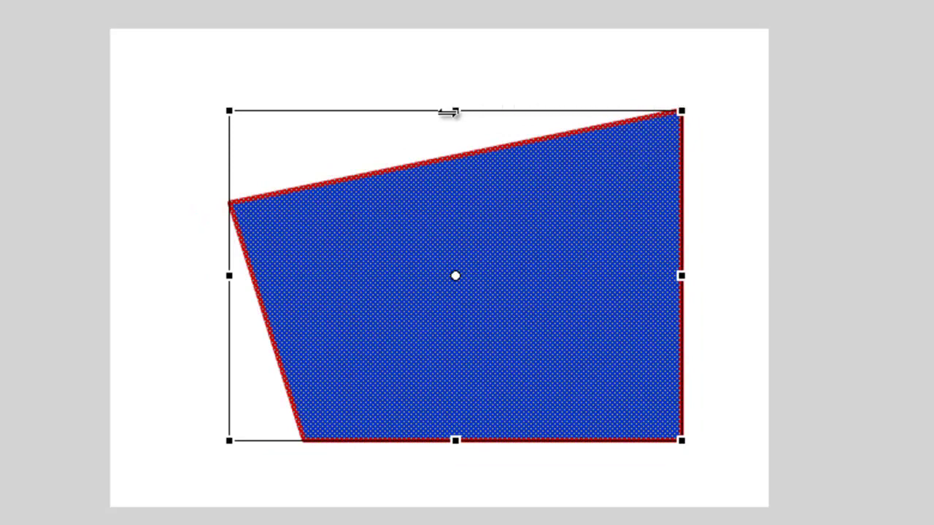
drag(227, 115, 177, 232)
drag(245, 42, 221, 107)
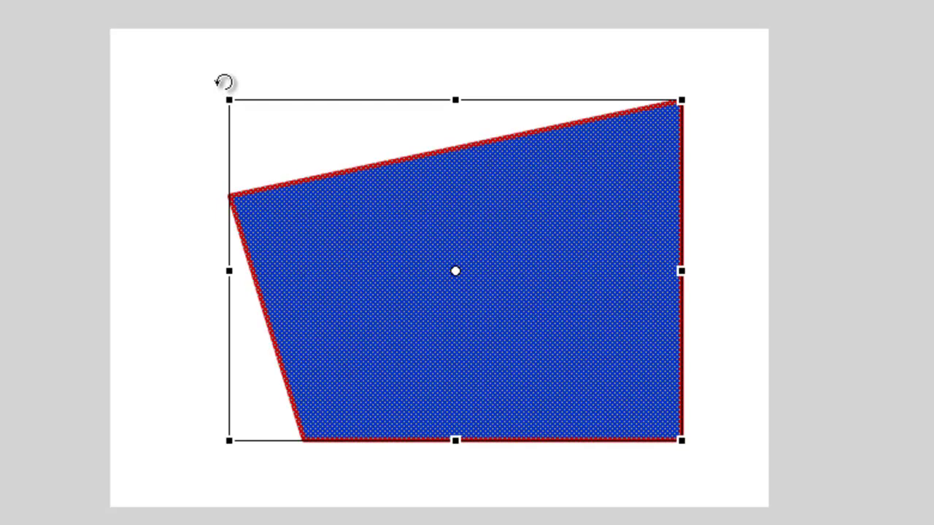
drag(219, 86, 329, 177)
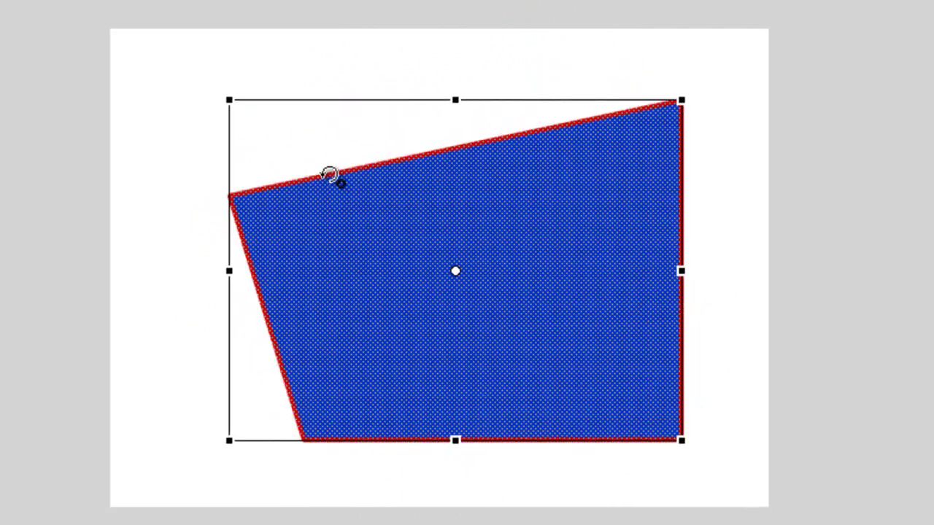
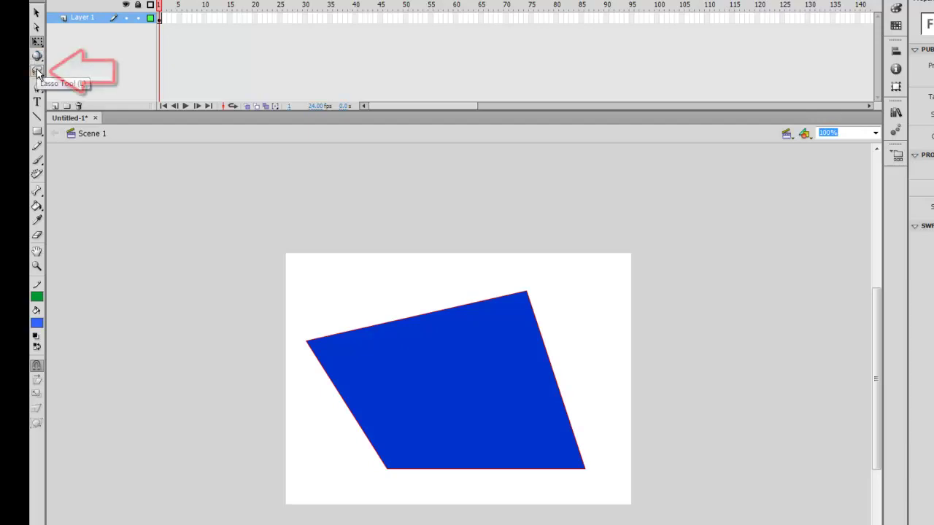
Step: Lasso the left part of the blue shape, drag the piece away and rotate it
click(37, 72)
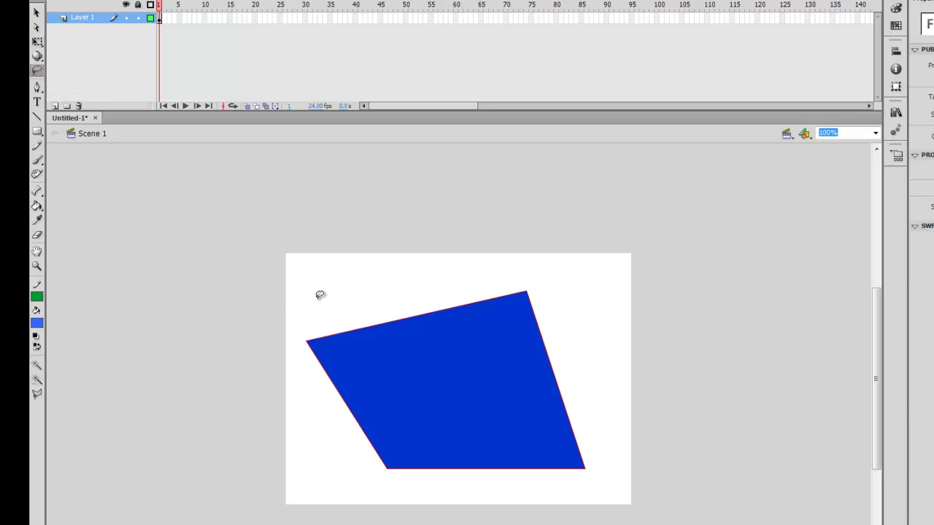
mouse_move(319, 295)
mouse_down()
mouse_move(283, 319)
mouse_move(266, 388)
mouse_move(275, 416)
mouse_move(306, 445)
mouse_move(333, 447)
mouse_move(393, 412)
mouse_move(385, 338)
mouse_move(428, 335)
mouse_move(409, 284)
mouse_up()
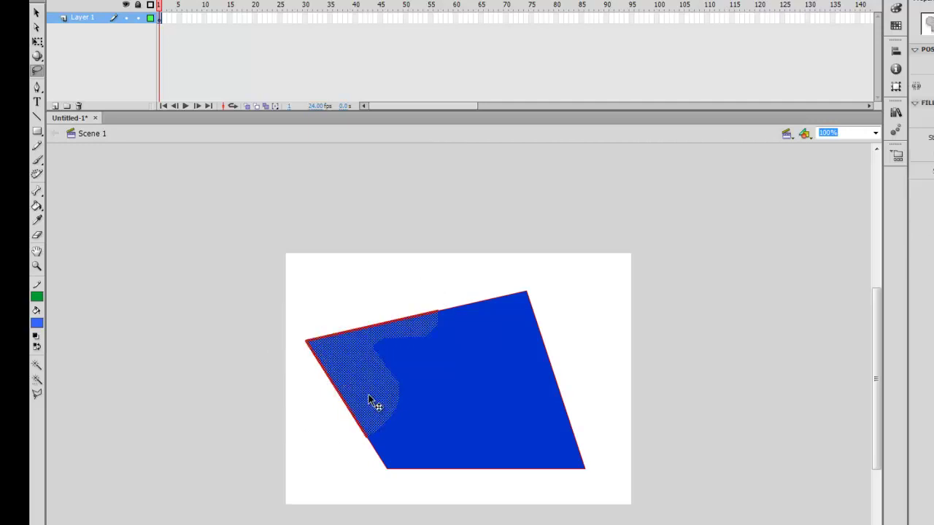
mouse_move(372, 402)
mouse_down()
mouse_move(382, 361)
mouse_move(347, 298)
mouse_move(272, 290)
mouse_move(227, 329)
mouse_move(256, 415)
mouse_move(321, 354)
mouse_move(215, 350)
mouse_move(207, 368)
mouse_up()
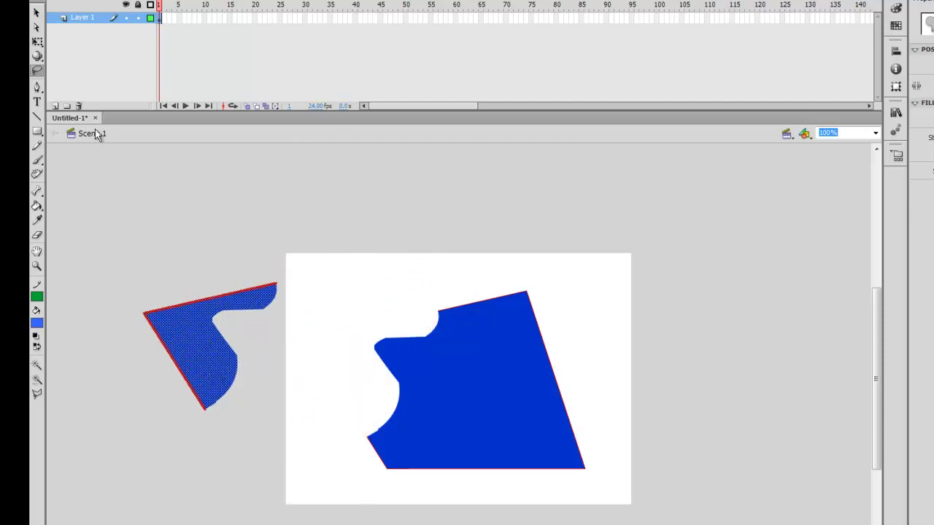
click(37, 42)
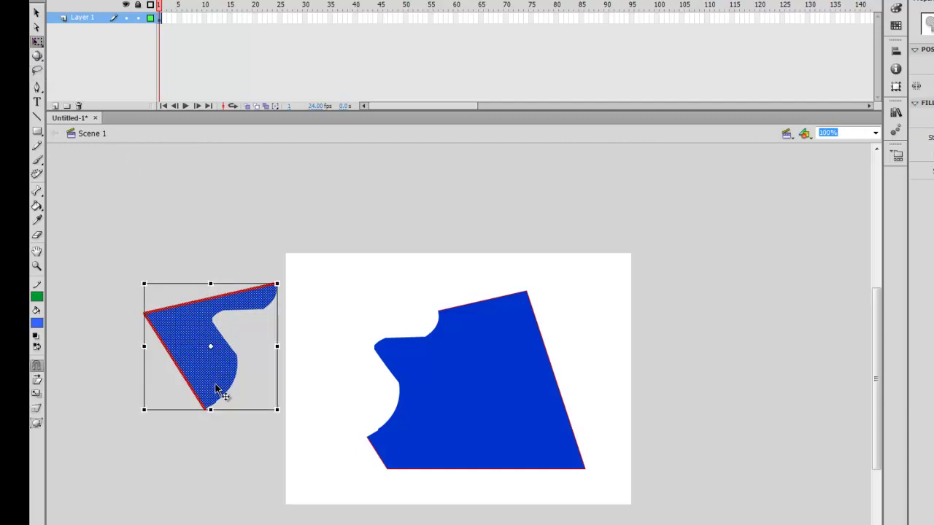
drag(288, 417, 286, 302)
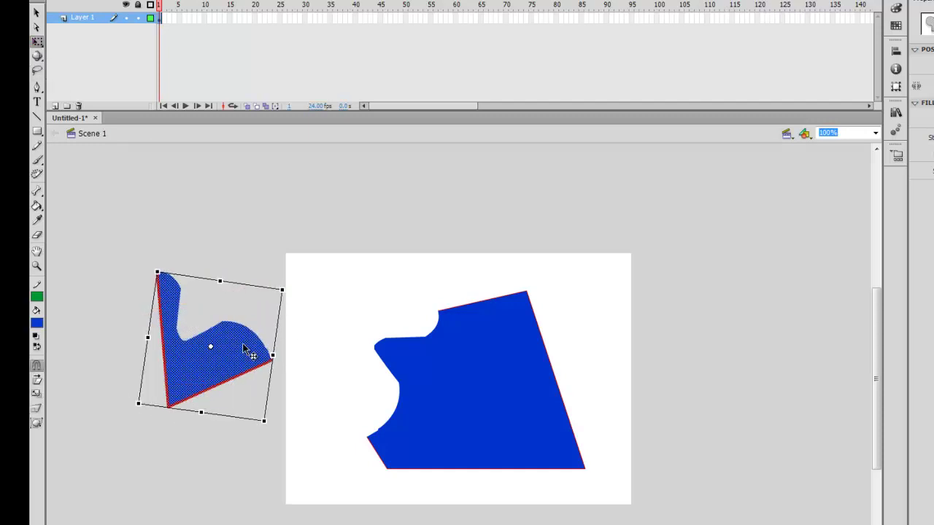
Step: Undo the rotation and cut to get back the plain blue rectangle
key(ctrl+z)
key(ctrl+z)
key(ctrl+z)
key(ctrl+z)
key(ctrl+z)
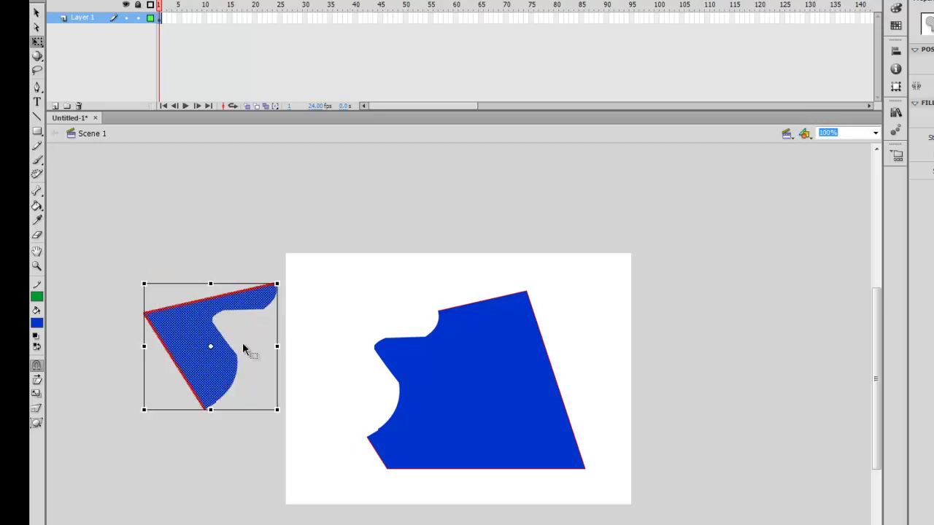
key(ctrl+z)
key(ctrl+z)
key(ctrl+z)
key(ctrl+z)
key(ctrl+z)
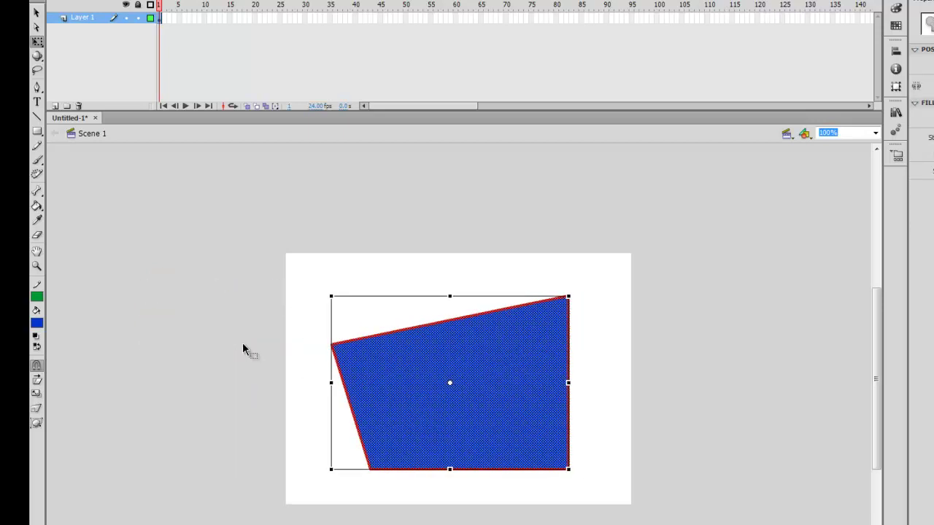
key(ctrl+z)
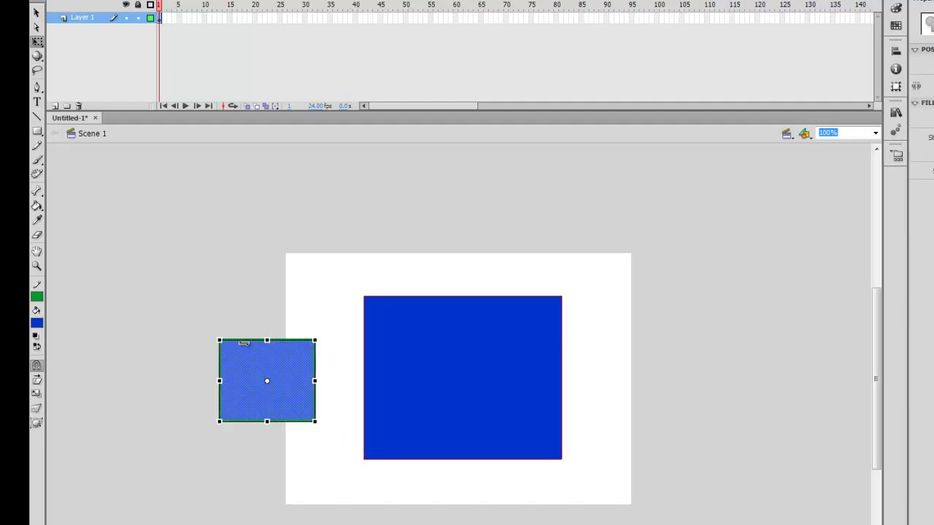
key(ctrl+z)
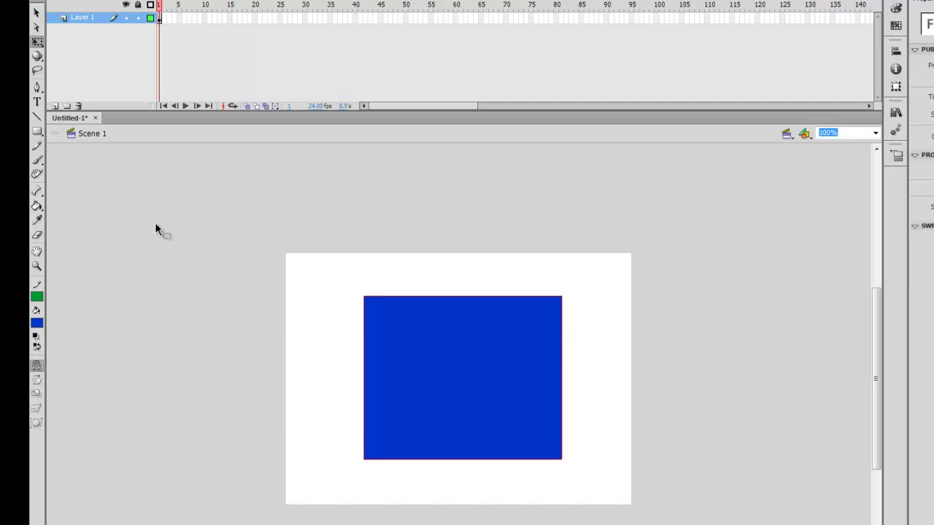
Step: Draw a closed angular red outline above the blue rectangle with the Pen tool
click(38, 88)
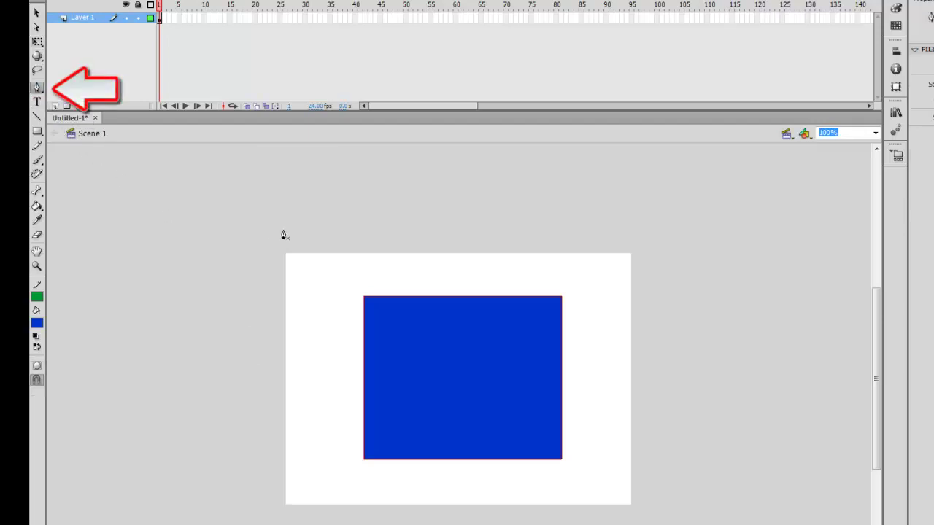
click(313, 293)
click(336, 264)
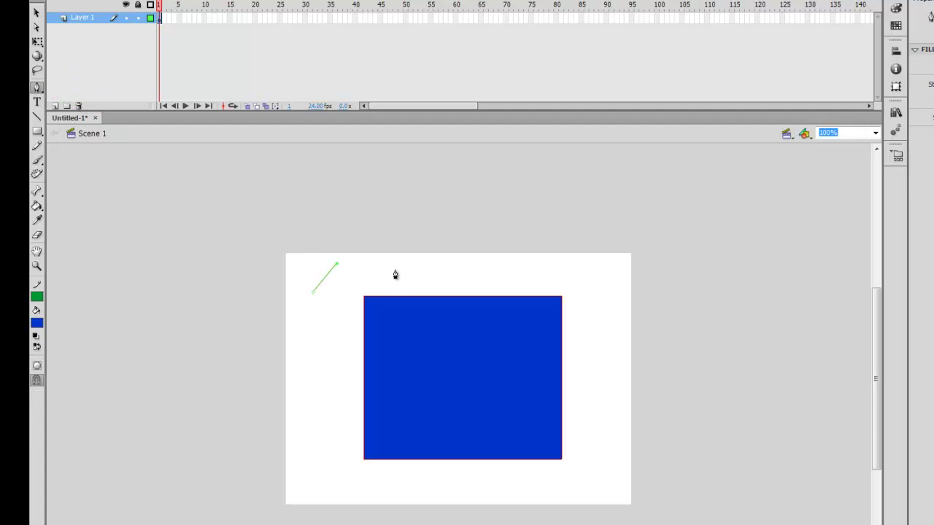
click(437, 268)
click(481, 264)
click(448, 214)
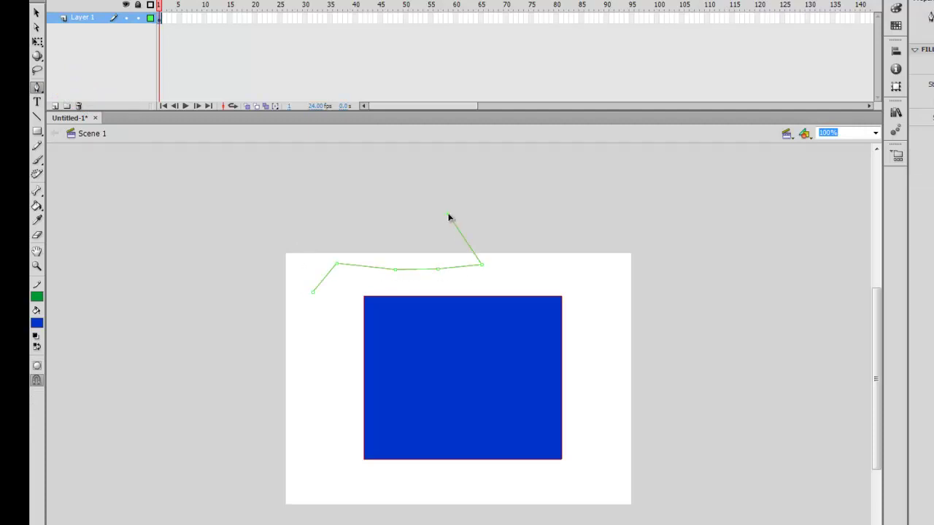
click(350, 190)
click(271, 210)
click(248, 321)
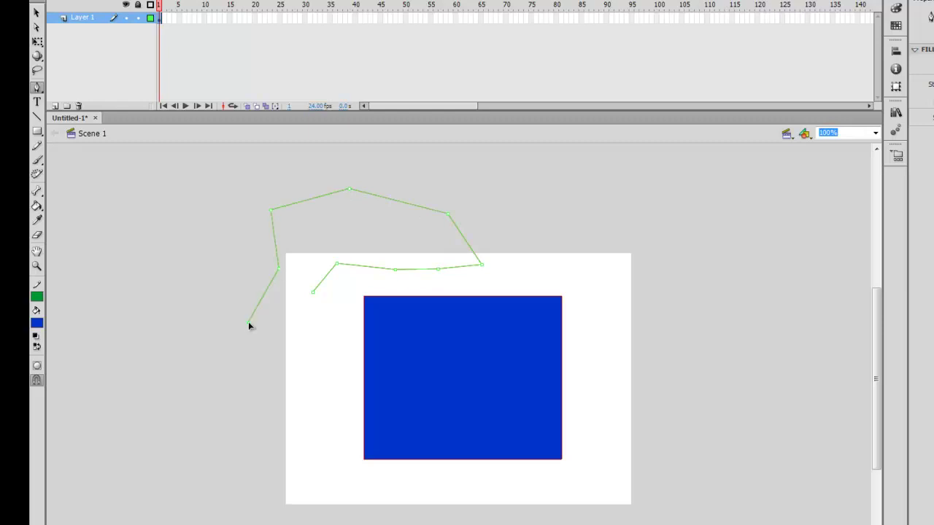
click(303, 351)
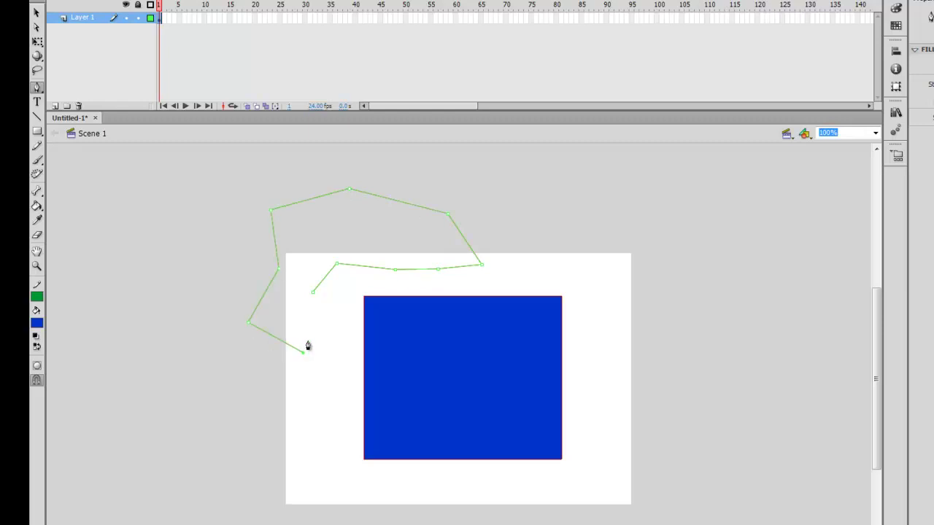
click(312, 292)
key(Escape)
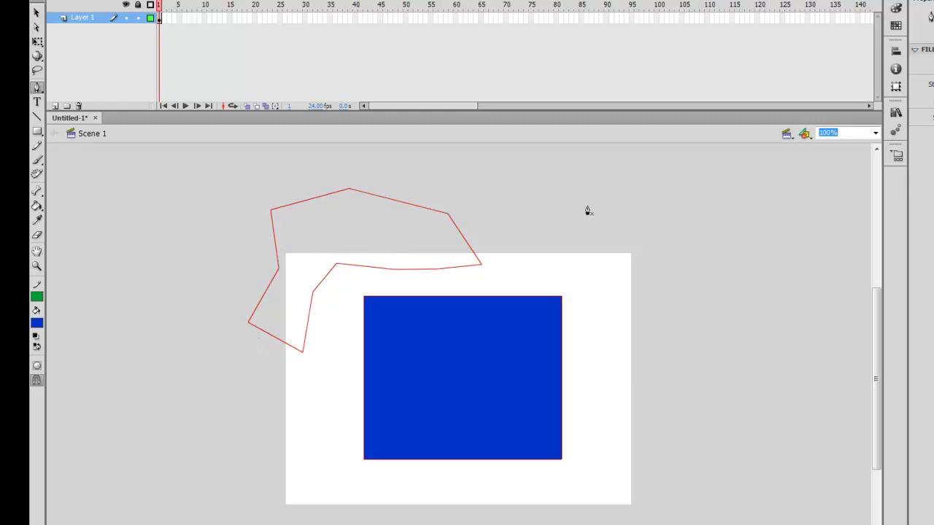
Step: Draw a closed, smoothly curved red outline to the right of it
drag(587, 206, 635, 215)
drag(681, 249, 695, 340)
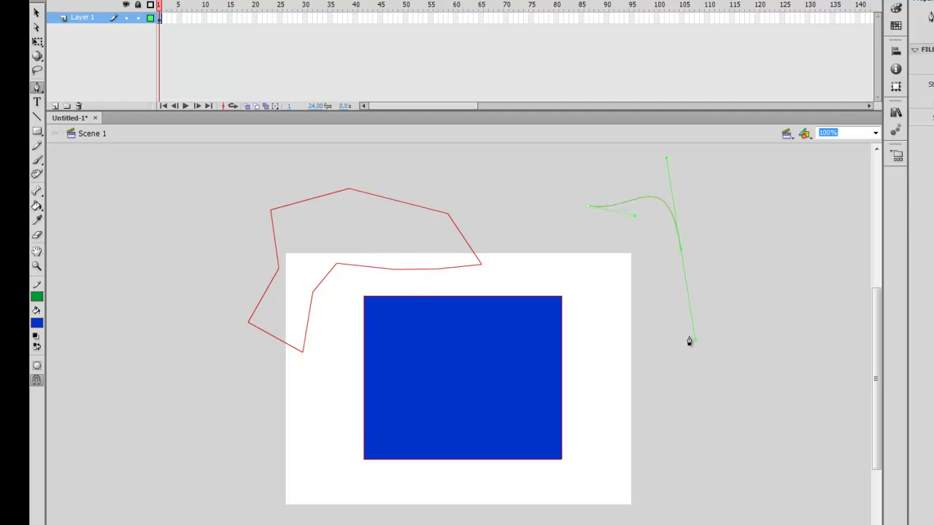
drag(657, 315, 579, 303)
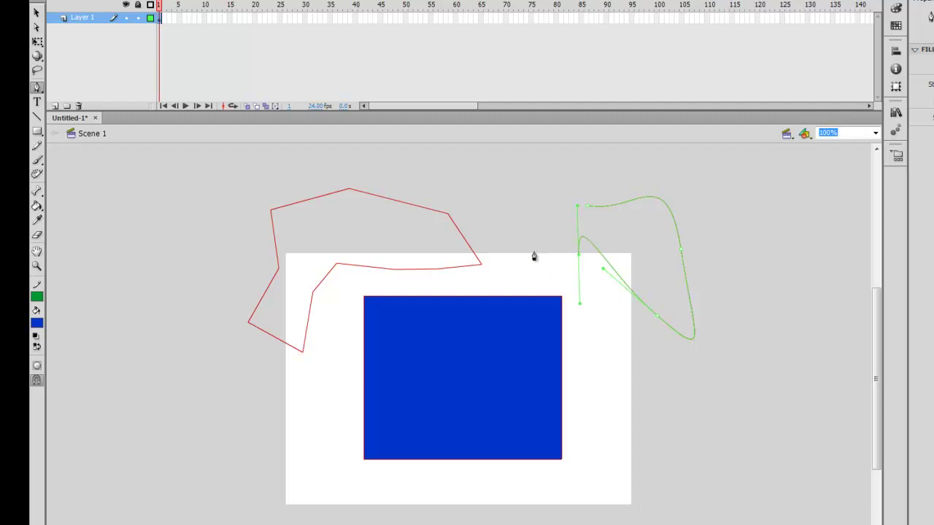
drag(533, 256, 574, 225)
click(581, 208)
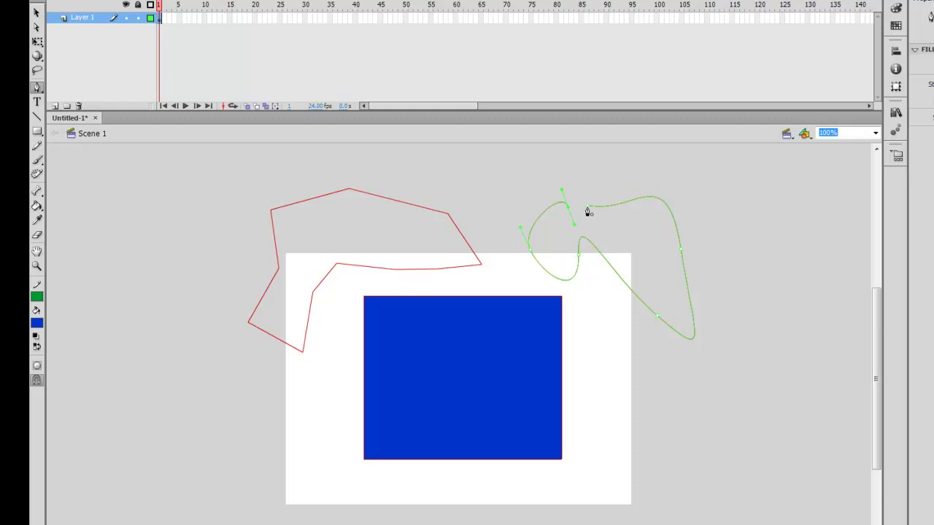
ctrl+click(588, 209)
ctrl+click(653, 239)
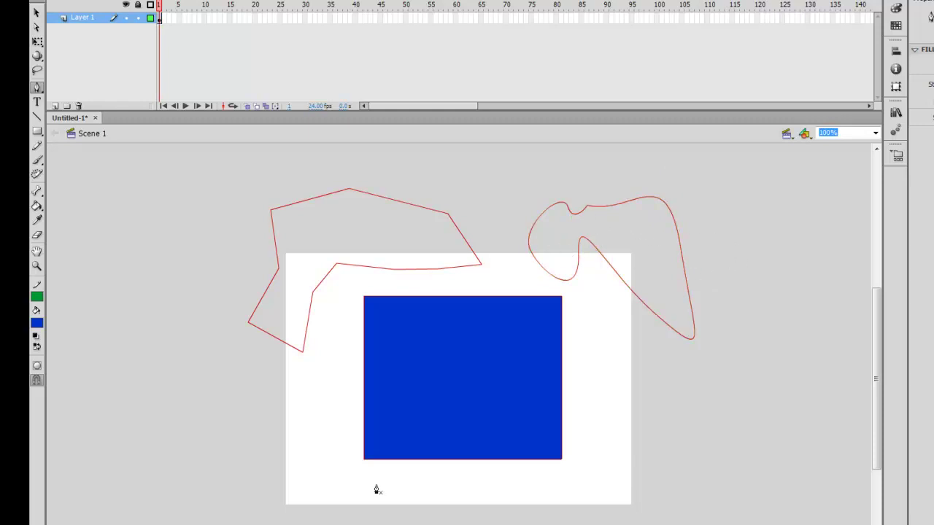
click(38, 101)
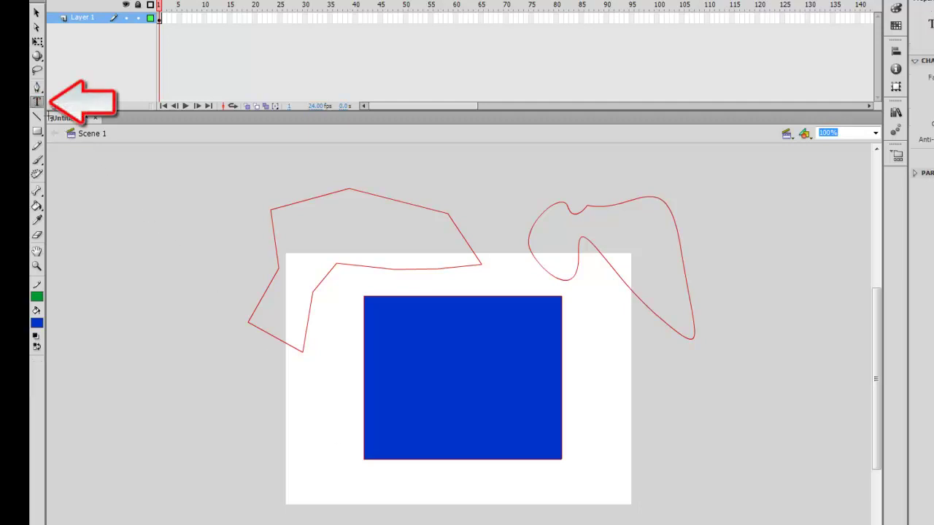
Step: Type 'hello world' in a text box below the blue rectangle and select it
click(381, 489)
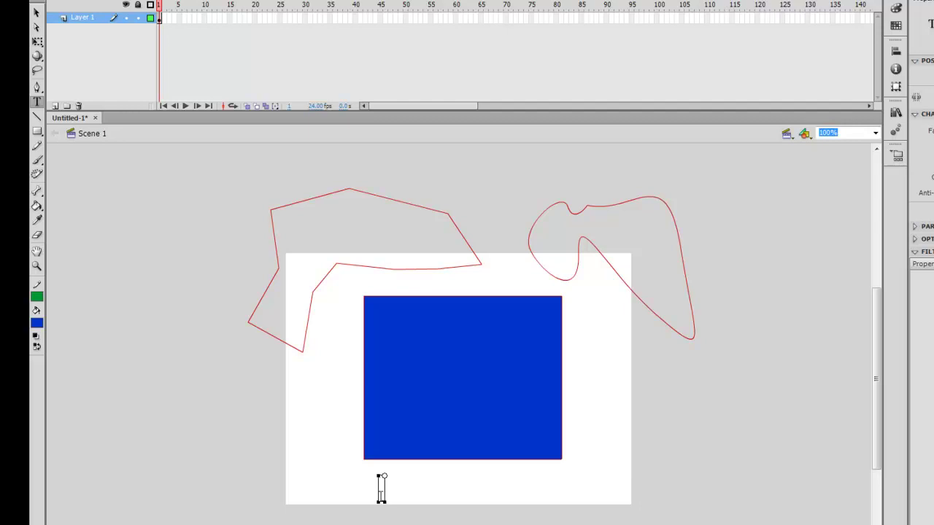
text(hello world)
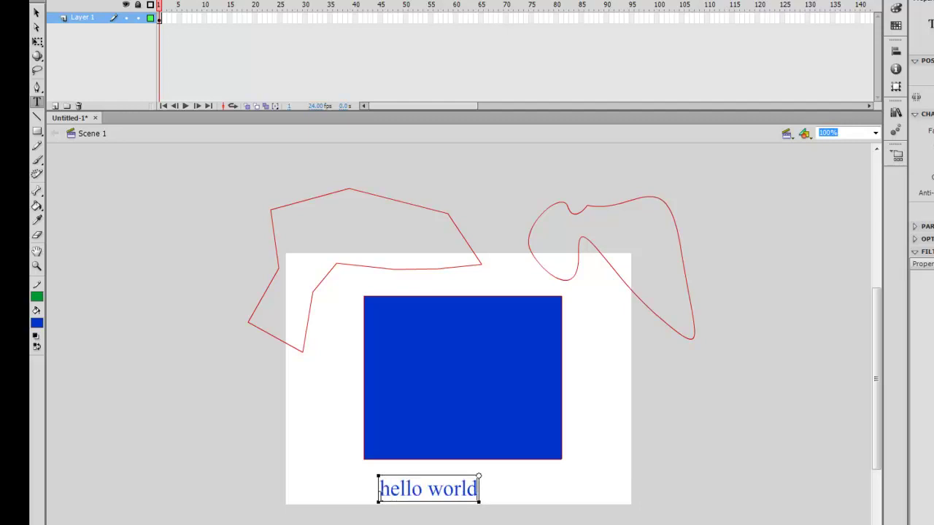
drag(379, 489, 479, 489)
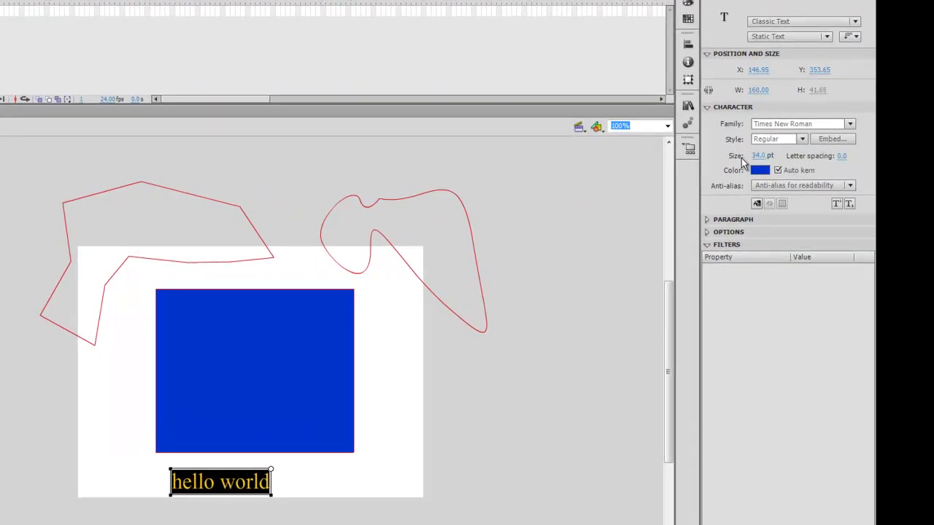
Step: Enlarge the hello world text to 77 pt, trying Italic before settling on Regular
drag(759, 156, 782, 158)
click(802, 139)
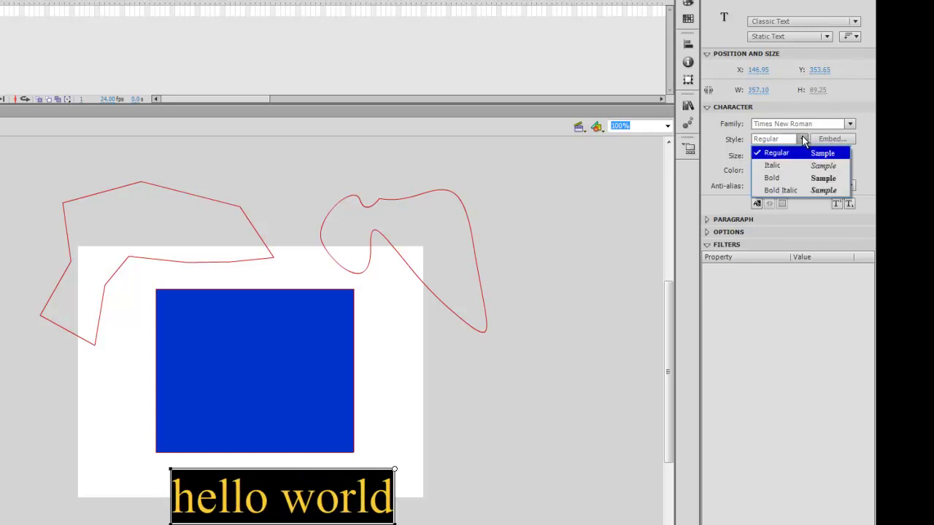
click(785, 162)
click(797, 138)
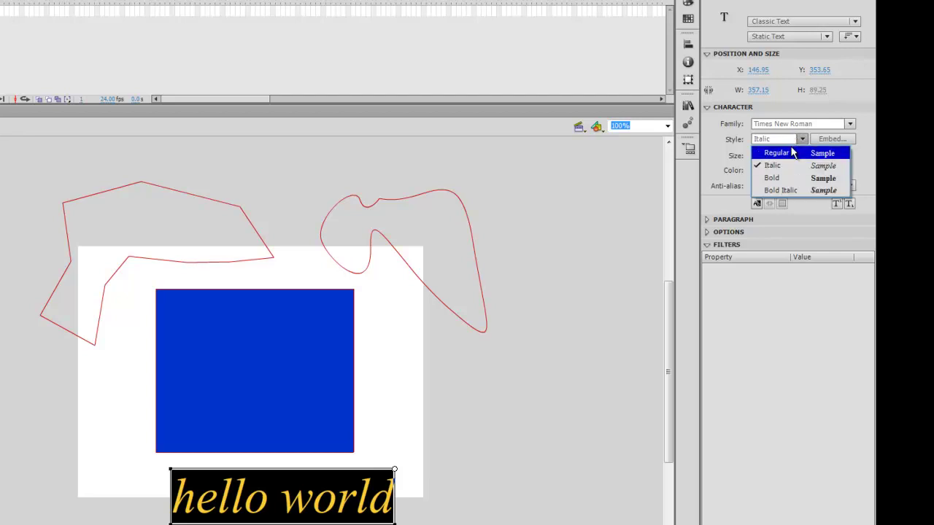
click(789, 151)
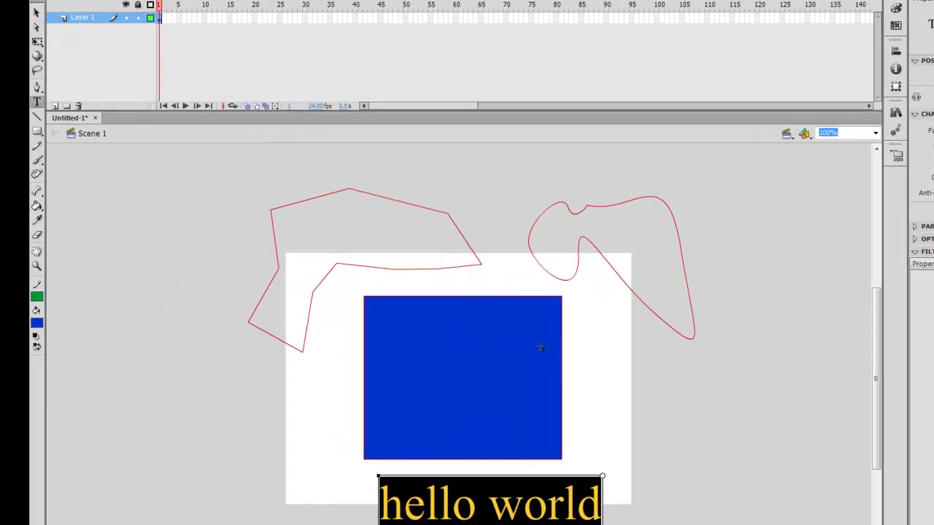
key(Escape)
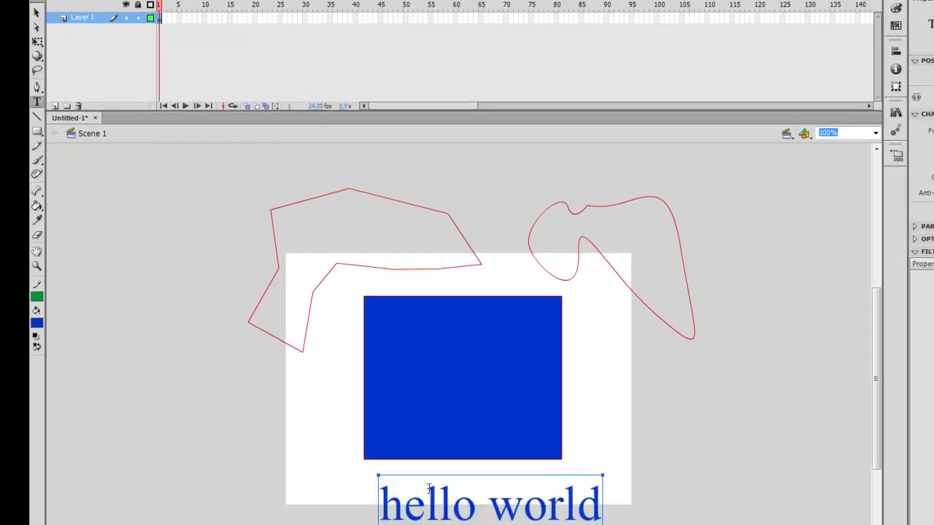
click(37, 116)
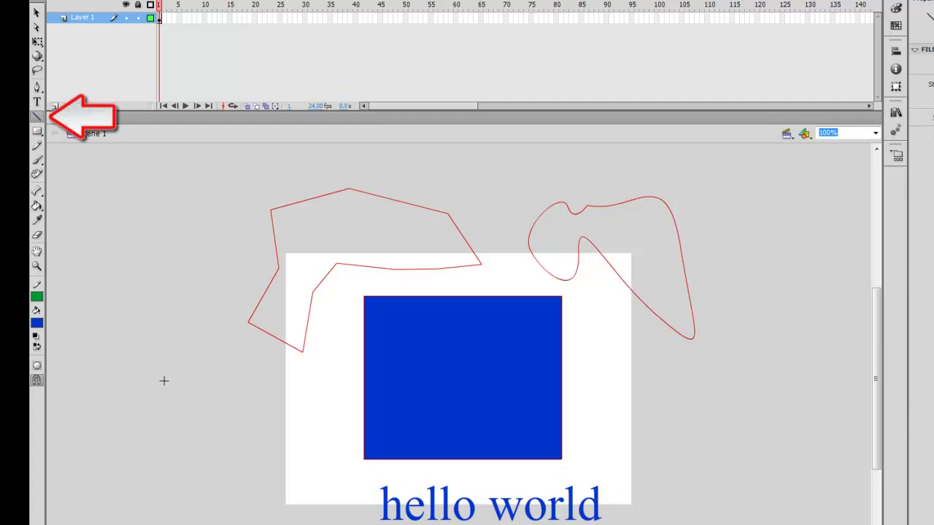
Step: Draw several crossing red lines at the lower left with the Line tool
mouse_move(151, 352)
mouse_down()
mouse_move(240, 475)
mouse_move(293, 404)
mouse_up()
drag(276, 463, 207, 338)
drag(179, 377, 152, 396)
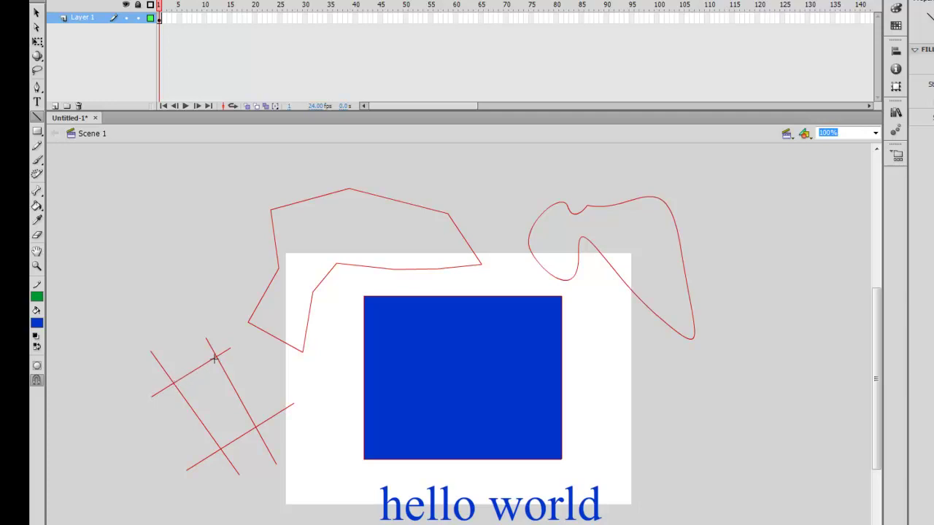
Step: Drag the upper-left crossing point leftward so the lines bend
key(ctrl+t)
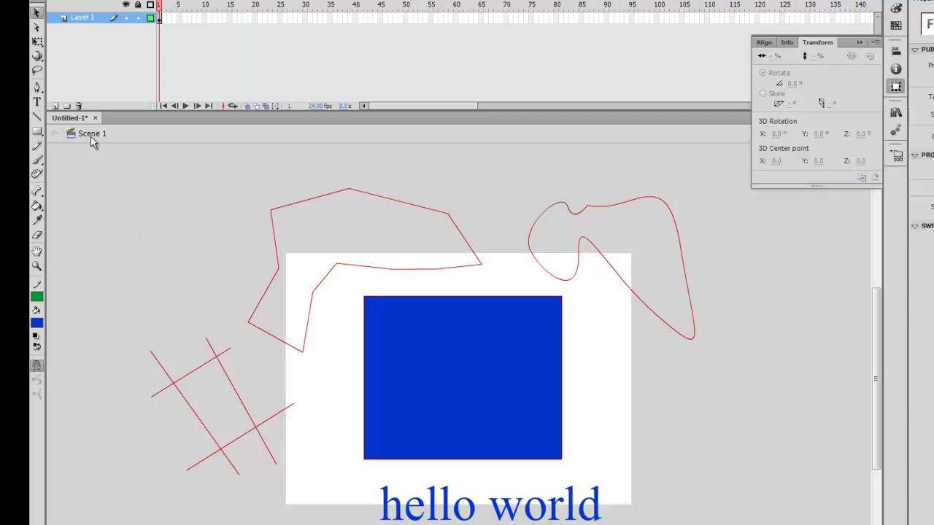
click(37, 27)
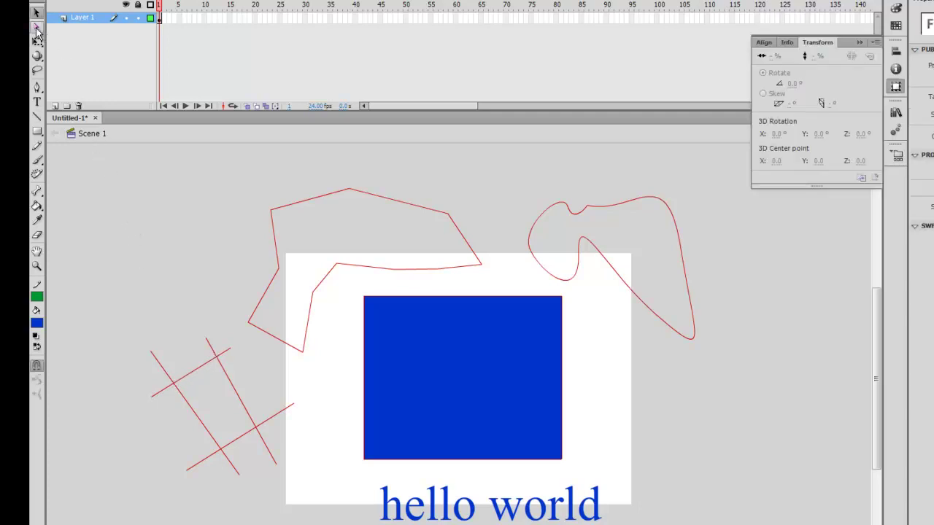
click(176, 389)
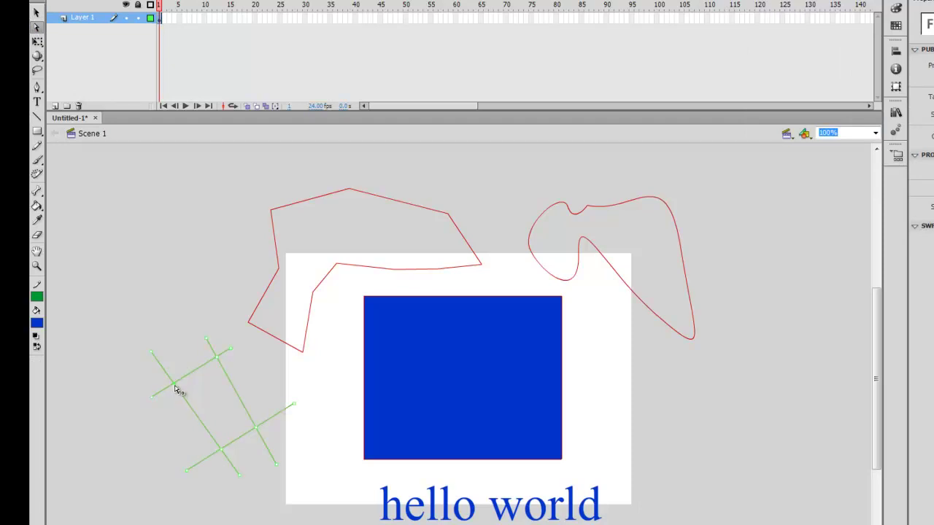
drag(176, 389, 148, 381)
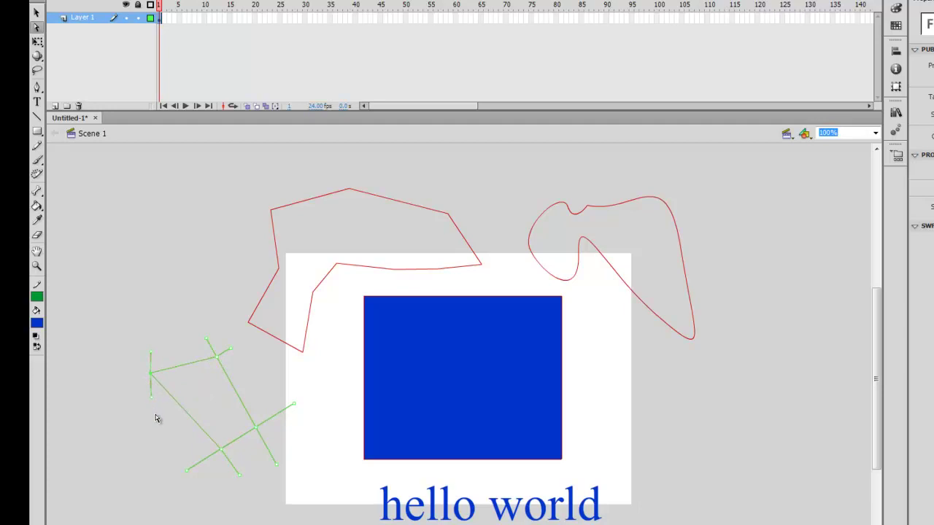
click(156, 417)
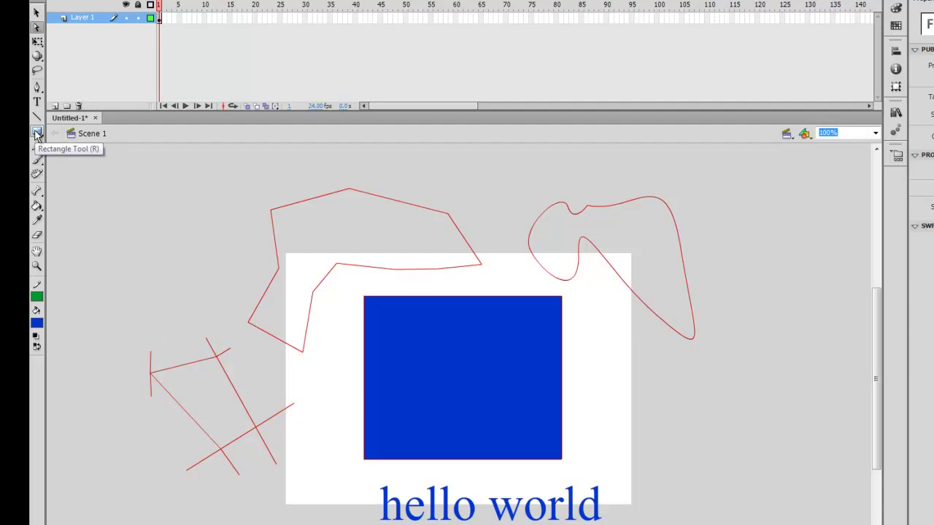
Step: Draw a blue-filled, red-outlined ellipse at the upper left using the Oval tool
click(37, 134)
click(37, 133)
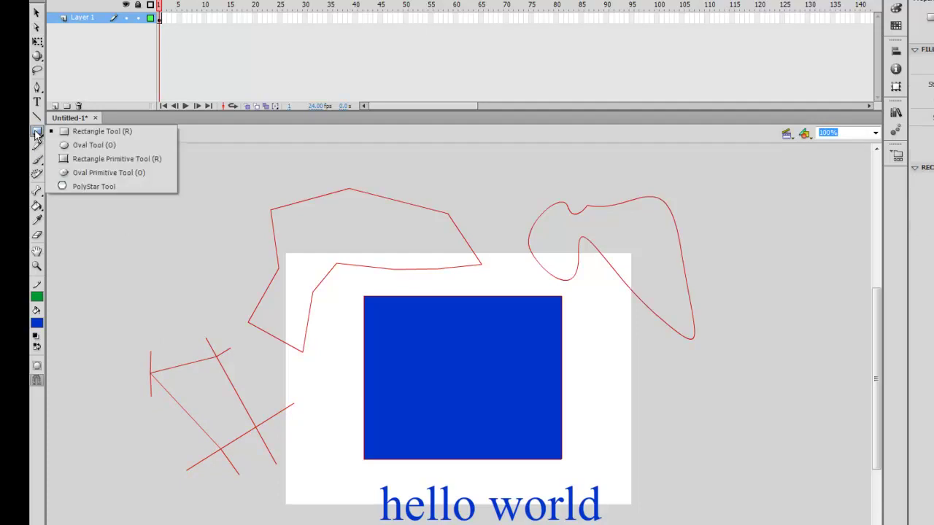
click(105, 144)
drag(125, 199, 195, 285)
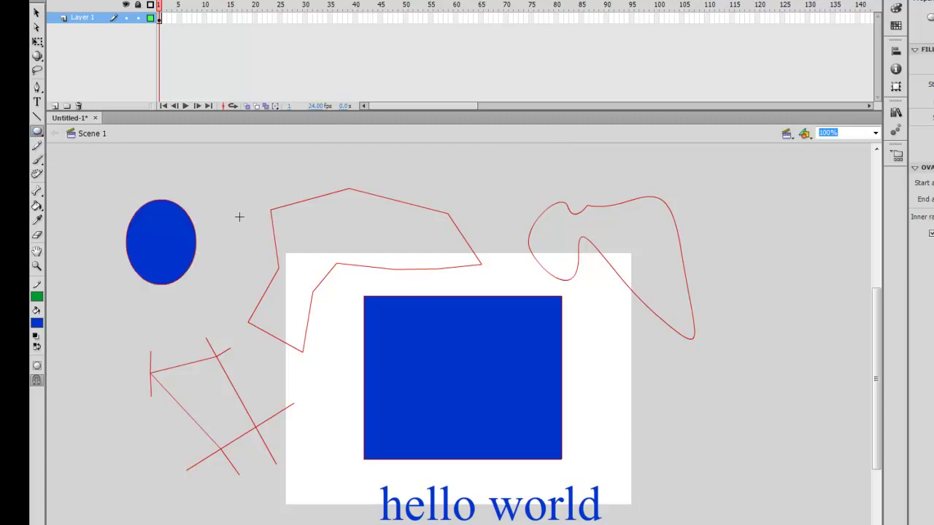
Step: Draw red pencil curves on the right and along the top, with Pencil mode set to Smooth
click(37, 149)
mouse_move(709, 200)
mouse_down()
mouse_move(809, 291)
mouse_move(733, 360)
mouse_move(675, 387)
mouse_move(644, 477)
mouse_move(775, 510)
mouse_move(771, 423)
mouse_move(712, 464)
mouse_move(735, 467)
mouse_up()
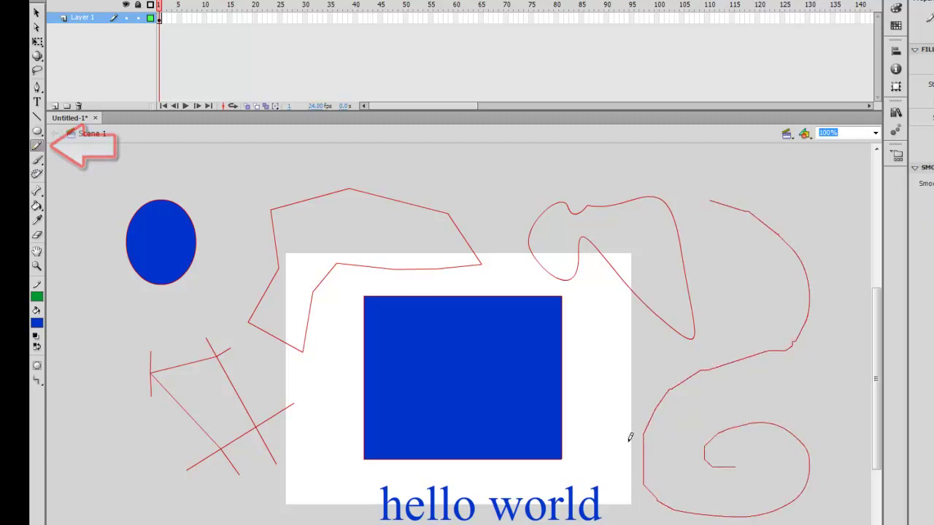
click(36, 381)
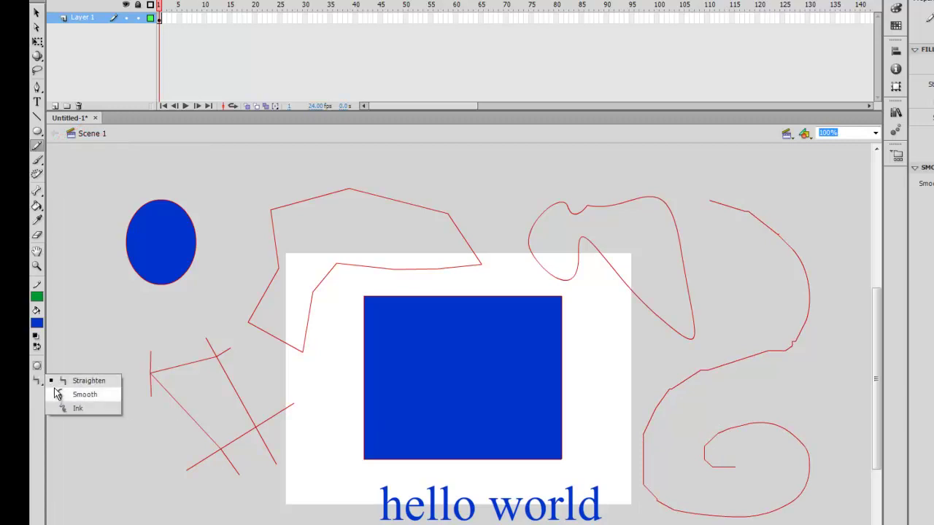
click(58, 395)
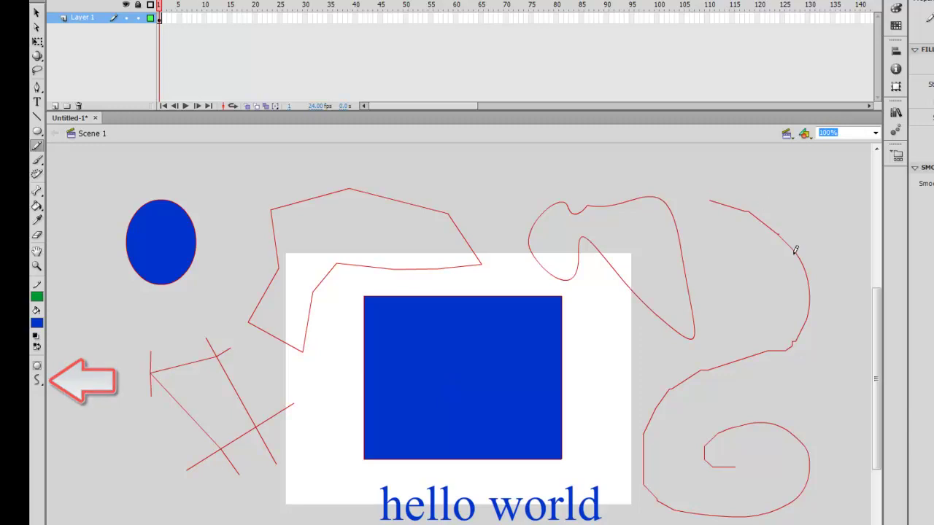
mouse_move(661, 166)
mouse_down()
mouse_move(599, 162)
mouse_move(514, 184)
mouse_move(492, 217)
mouse_move(494, 174)
mouse_move(448, 176)
mouse_up()
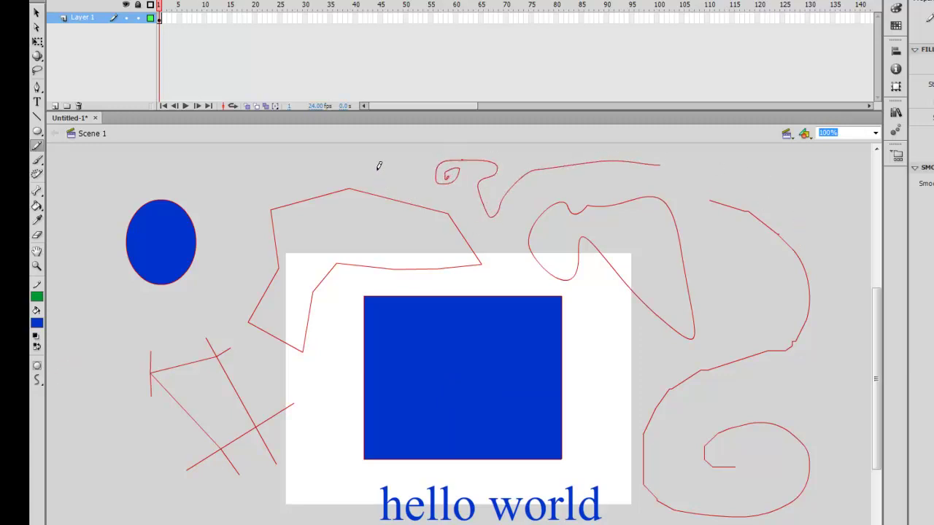
mouse_move(375, 168)
mouse_down()
mouse_move(276, 169)
mouse_move(278, 192)
mouse_move(312, 227)
mouse_up()
Step: Drag an anchor on the top-left freehand curve to reshape it
click(37, 27)
click(302, 202)
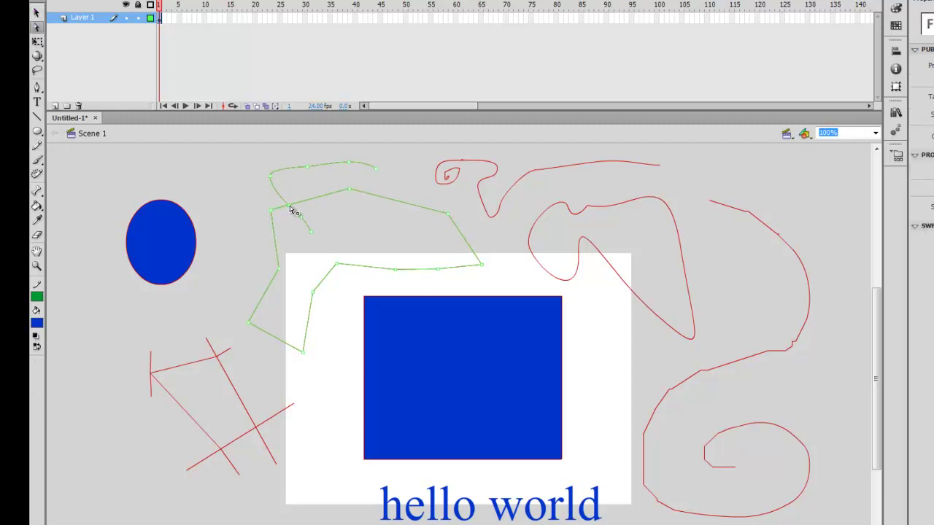
mouse_move(291, 210)
mouse_down()
mouse_move(289, 192)
mouse_move(289, 212)
mouse_up()
Step: Paint a blue brush zigzag across the bottom left, undoing unsuccessful strokes
click(37, 162)
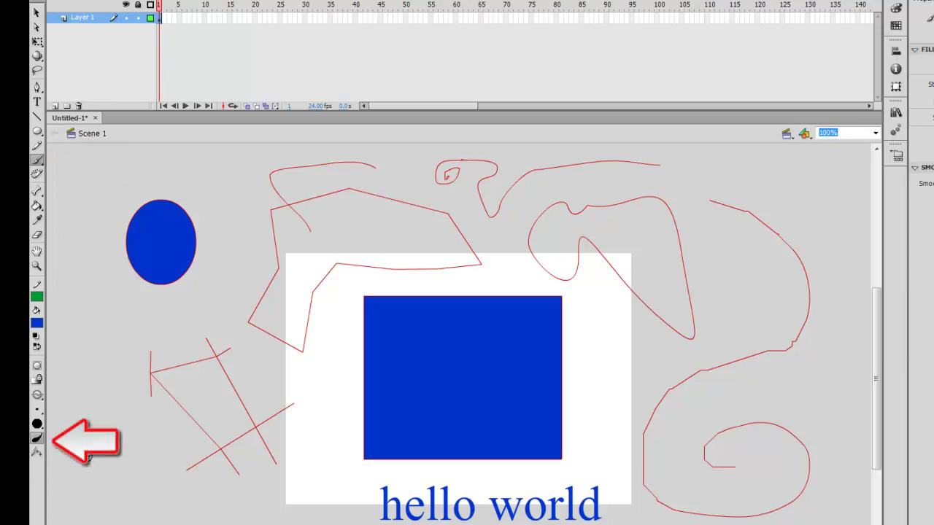
mouse_move(101, 480)
mouse_down()
mouse_move(232, 514)
mouse_move(334, 416)
mouse_move(339, 333)
mouse_up()
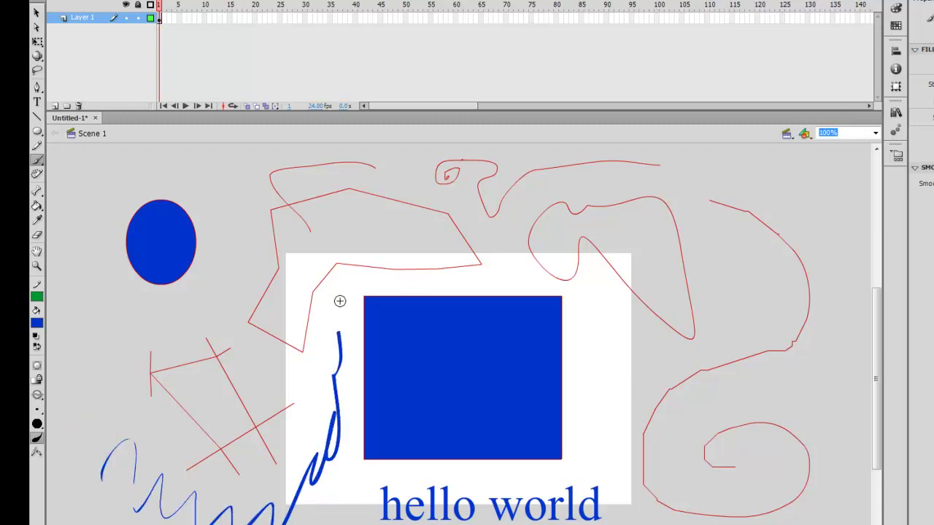
key(ctrl+z)
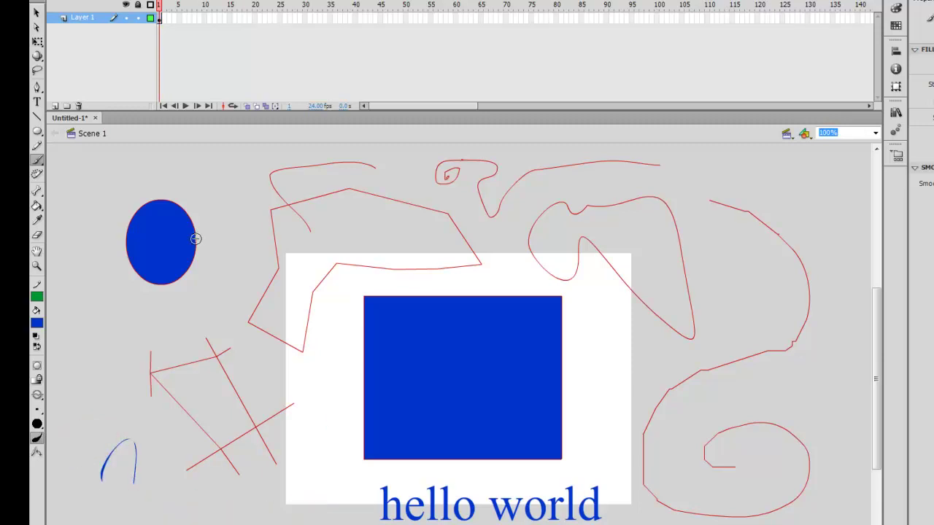
key(ctrl+z)
mouse_move(114, 483)
mouse_down()
mouse_move(131, 452)
mouse_move(130, 477)
mouse_move(161, 507)
mouse_move(176, 508)
mouse_move(174, 518)
mouse_move(306, 508)
mouse_move(343, 440)
mouse_up()
key(ctrl+z)
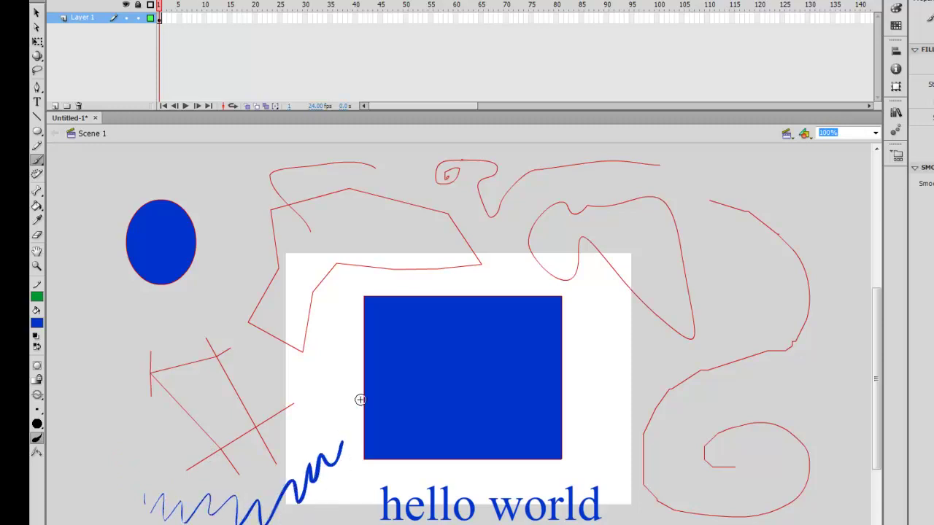
Step: Fill the angular red-outlined polygon with green using the Paint Bucket
click(38, 207)
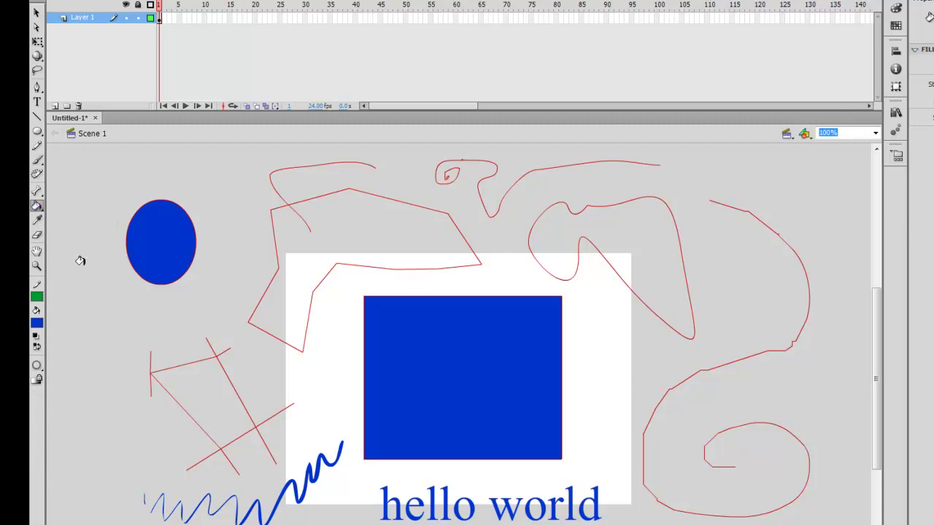
click(40, 321)
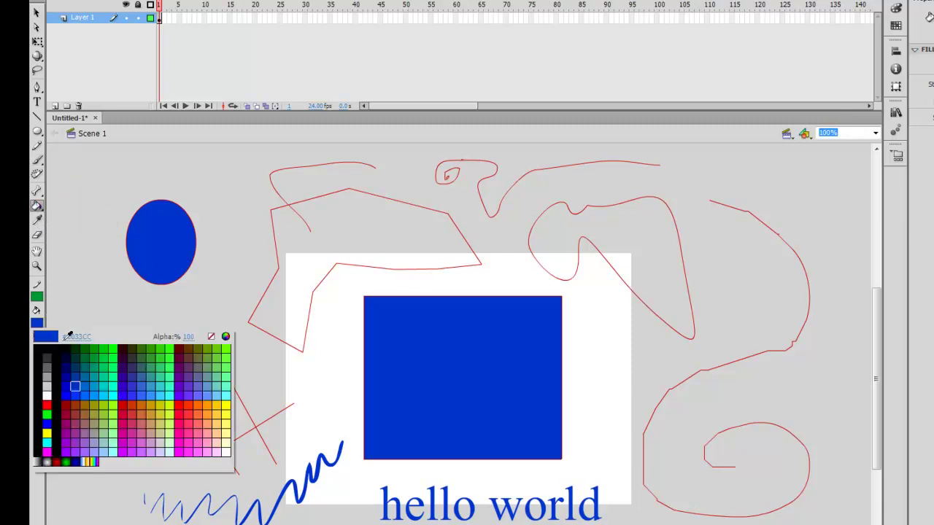
click(155, 371)
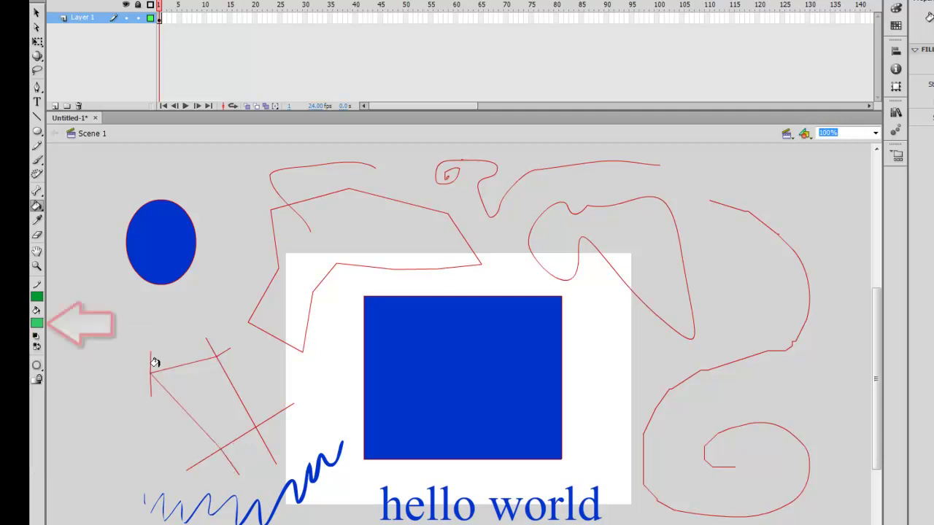
click(294, 259)
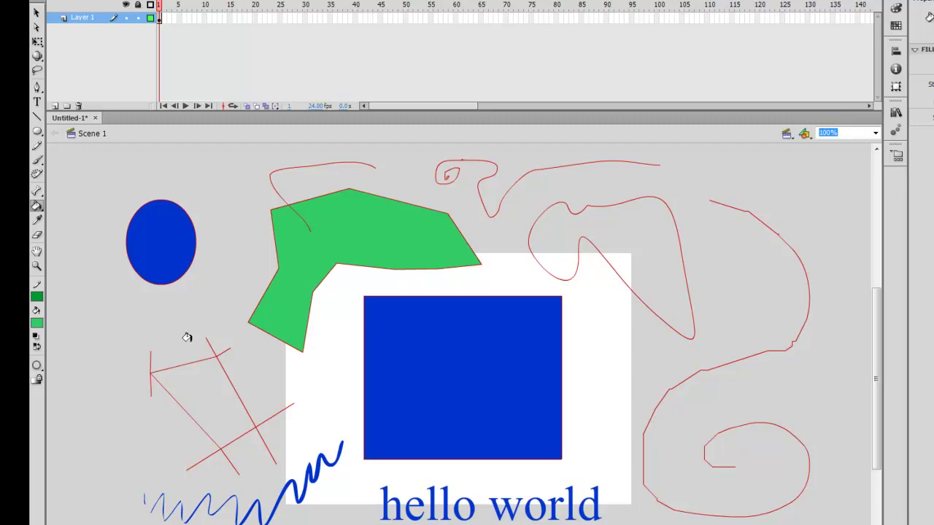
click(38, 221)
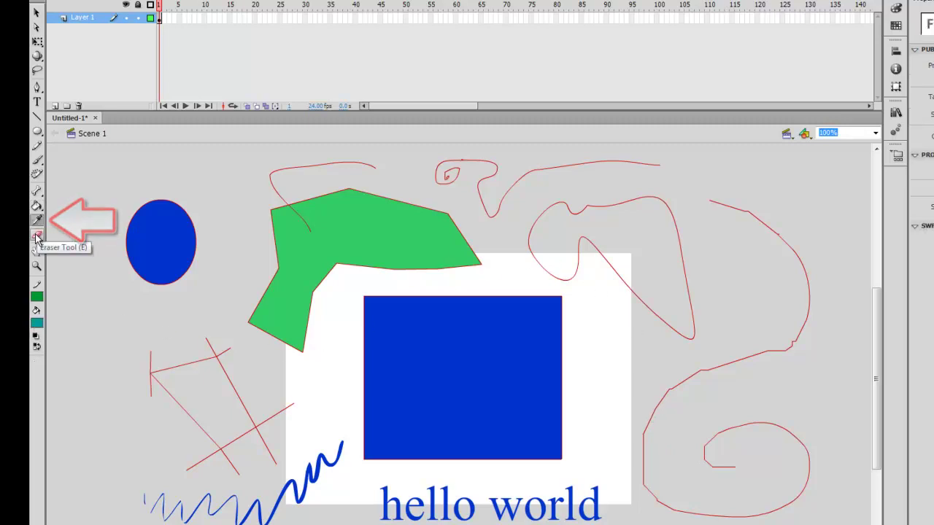
Step: Erase the blue ellipse left of the stage and pan the view across the artwork
click(36, 237)
mouse_move(104, 210)
mouse_down()
mouse_move(190, 199)
mouse_move(162, 210)
mouse_move(187, 227)
mouse_move(135, 243)
mouse_move(183, 254)
mouse_move(134, 265)
mouse_move(157, 289)
mouse_move(124, 233)
mouse_move(146, 242)
mouse_move(146, 257)
mouse_move(110, 258)
mouse_move(167, 282)
mouse_move(188, 209)
mouse_move(201, 230)
mouse_up()
click(38, 252)
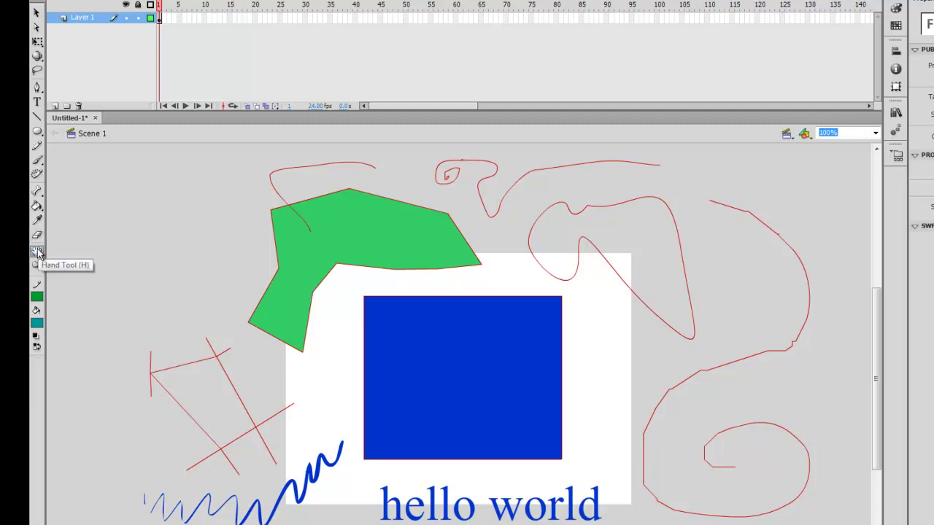
drag(346, 363, 416, 403)
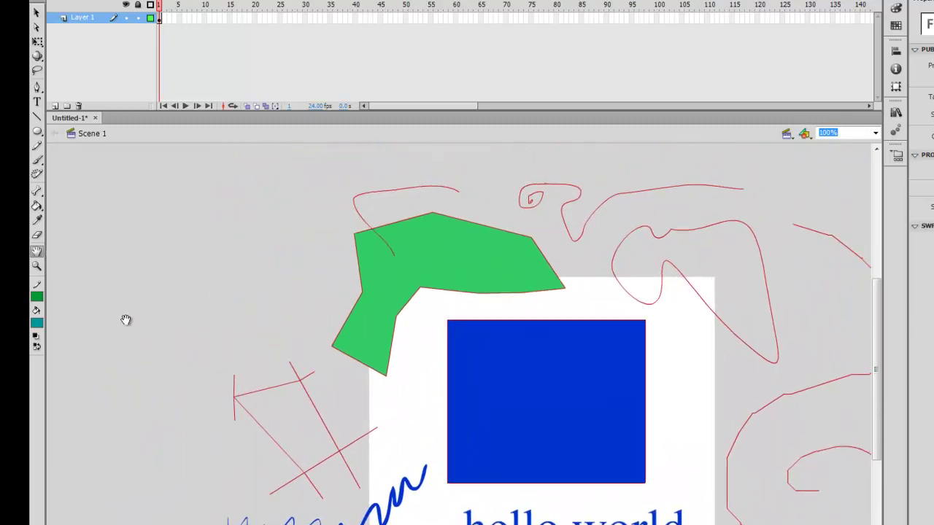
click(35, 267)
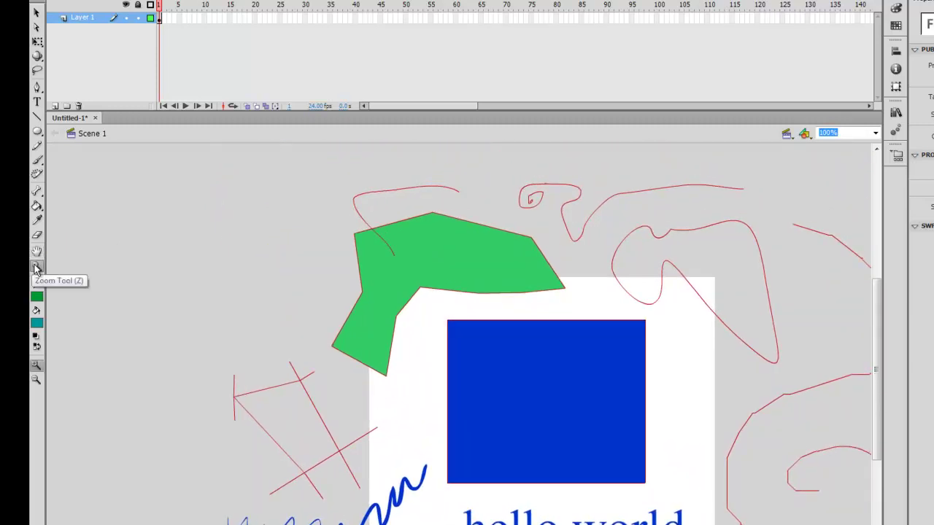
click(544, 347)
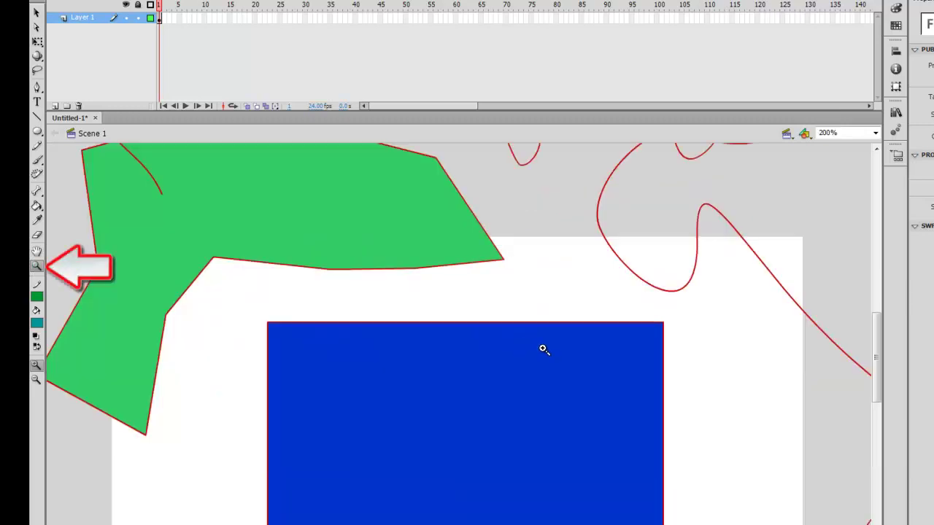
click(517, 373)
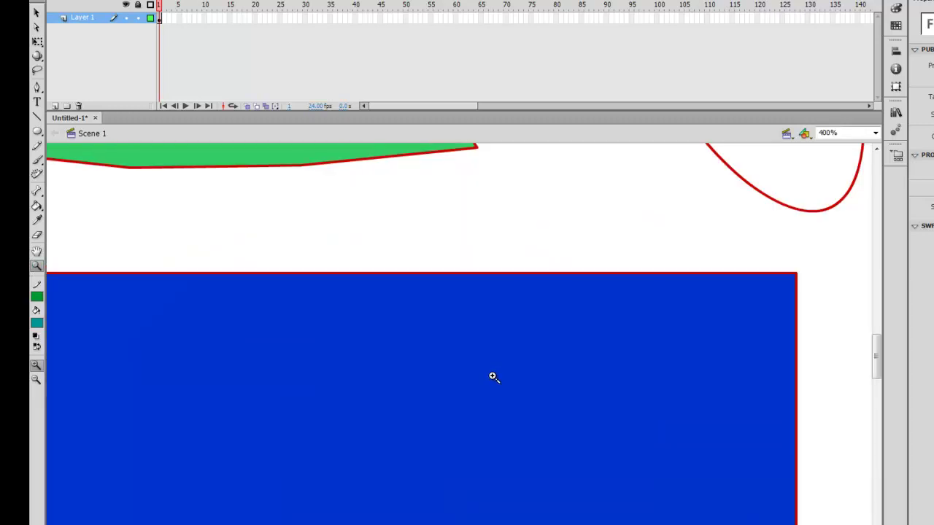
alt+click(433, 259)
alt+click(440, 370)
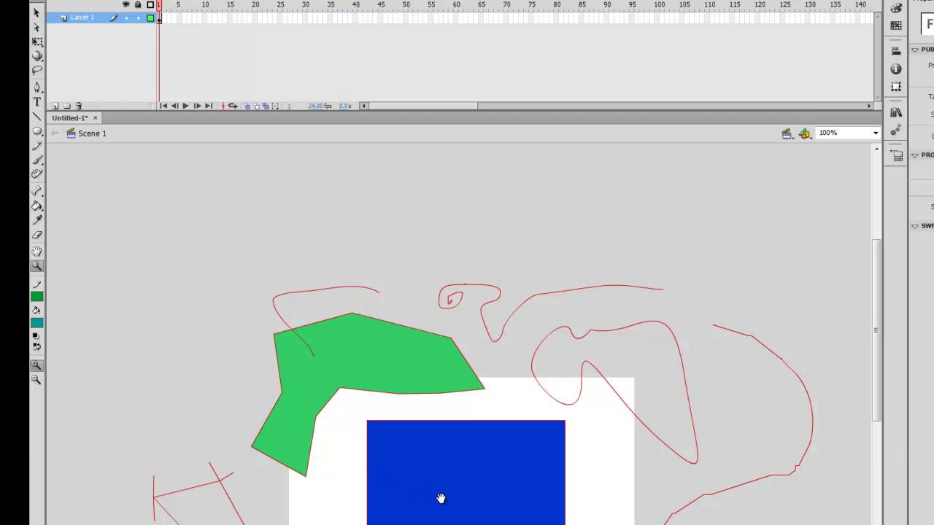
mouse_move(439, 496)
mouse_down()
mouse_move(425, 409)
mouse_move(449, 425)
mouse_move(427, 408)
mouse_up()
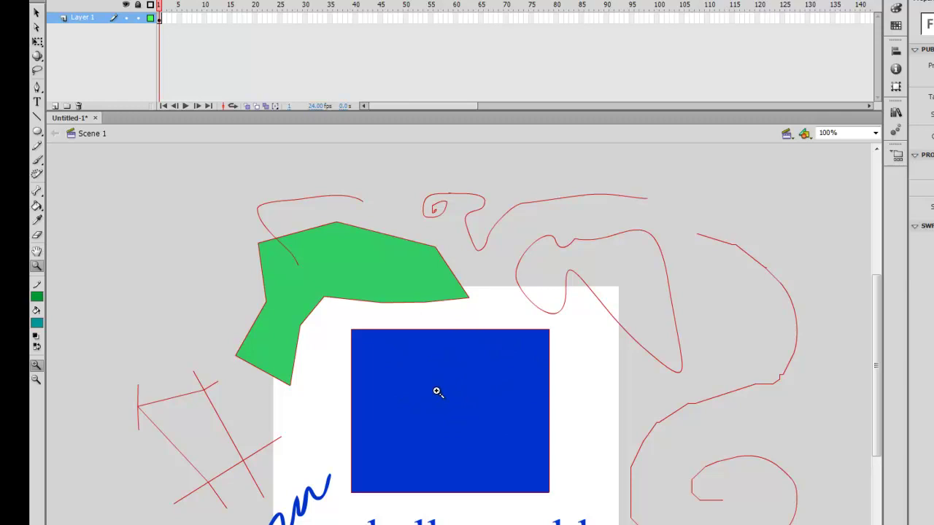
key(ctrl+1)
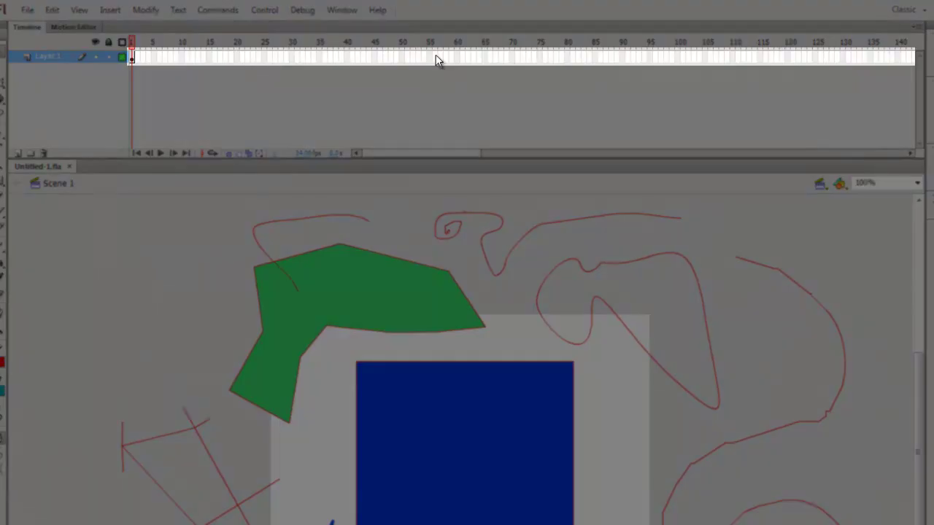
Step: Extend Layer 1 to frame 56 with Insert Frame
click(435, 57)
right_click(435, 57)
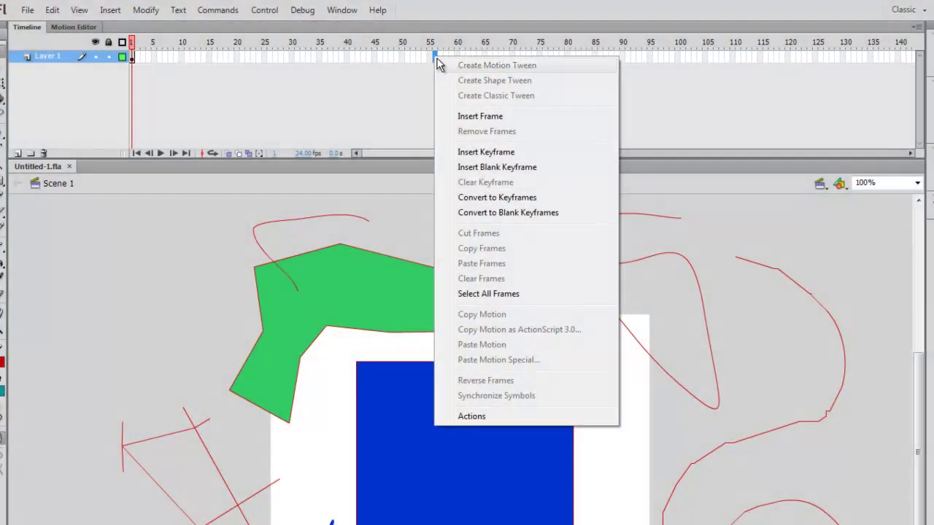
click(488, 118)
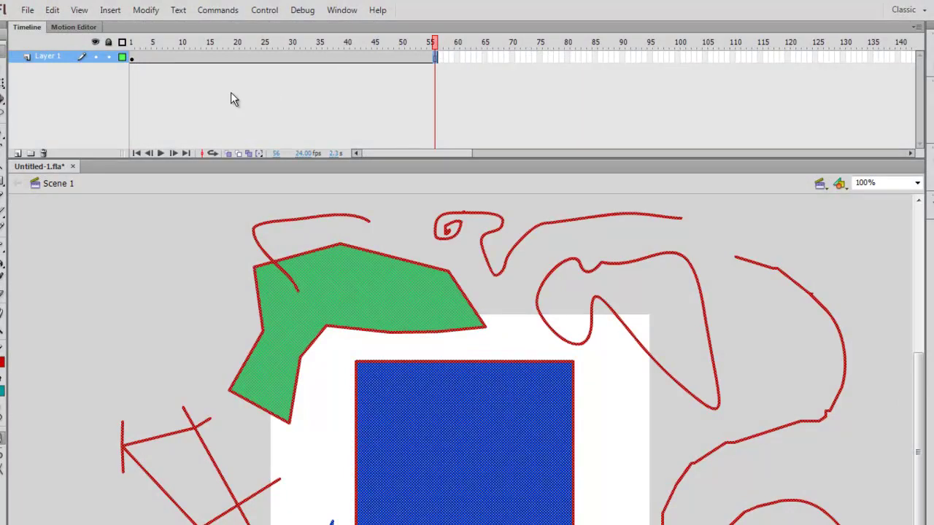
Step: Add two layers, delete them again, and create the layer folder Folder 1
click(18, 154)
click(19, 155)
click(18, 155)
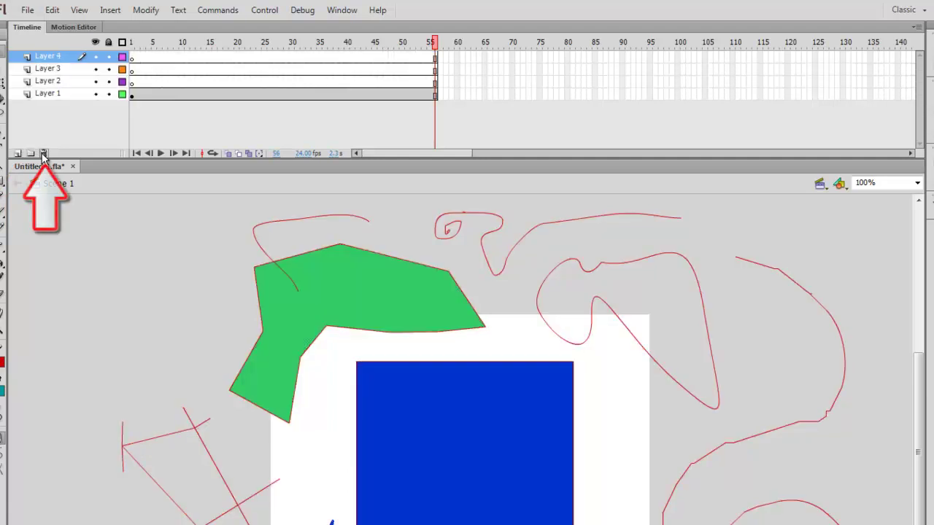
click(43, 154)
click(43, 154)
click(43, 154)
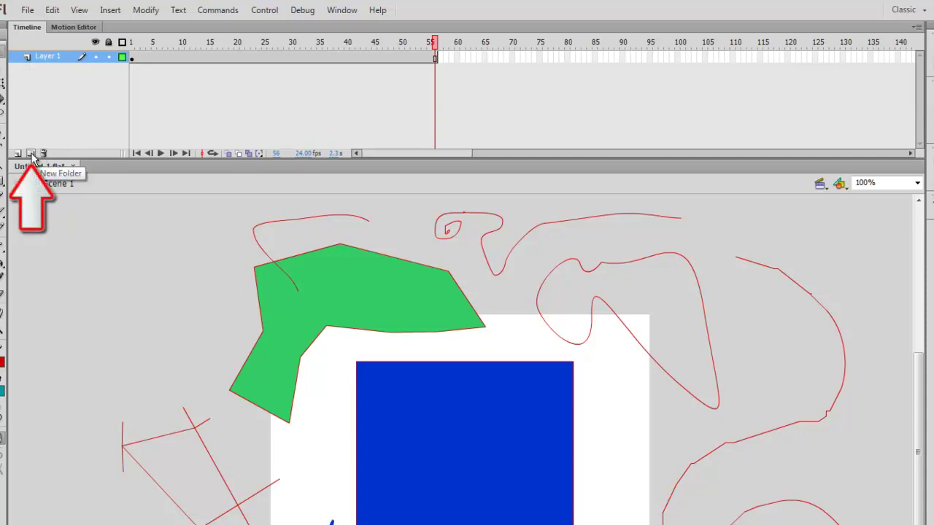
click(30, 155)
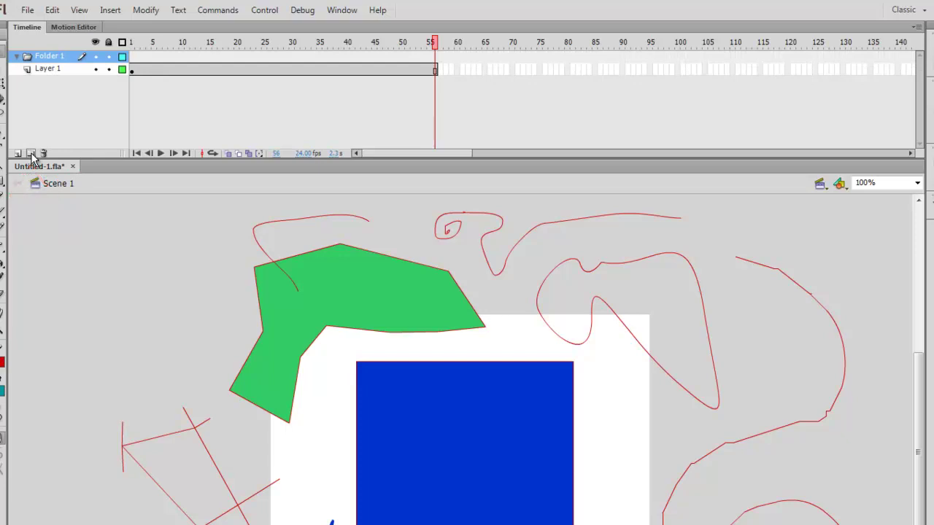
Step: Move Layer 1 into Folder 1 and back out, then delete Folder 1
drag(42, 70, 57, 61)
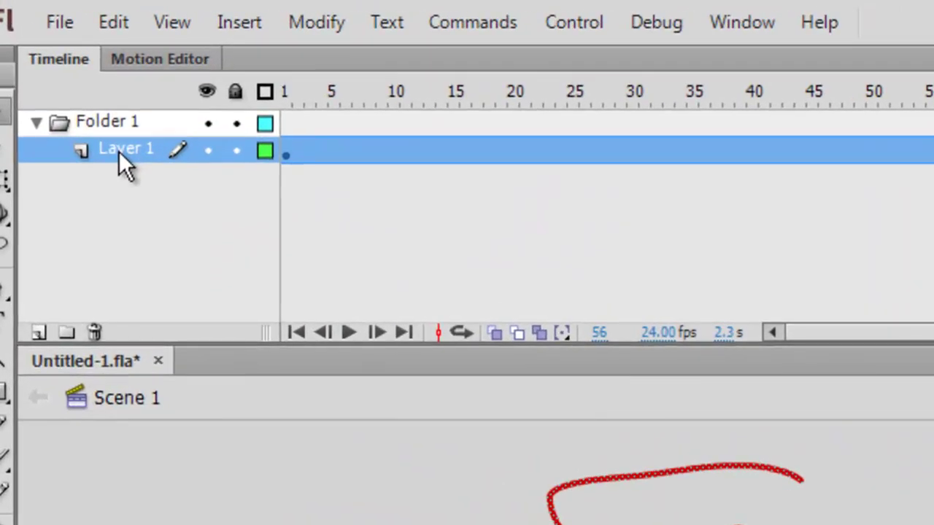
drag(119, 151, 45, 162)
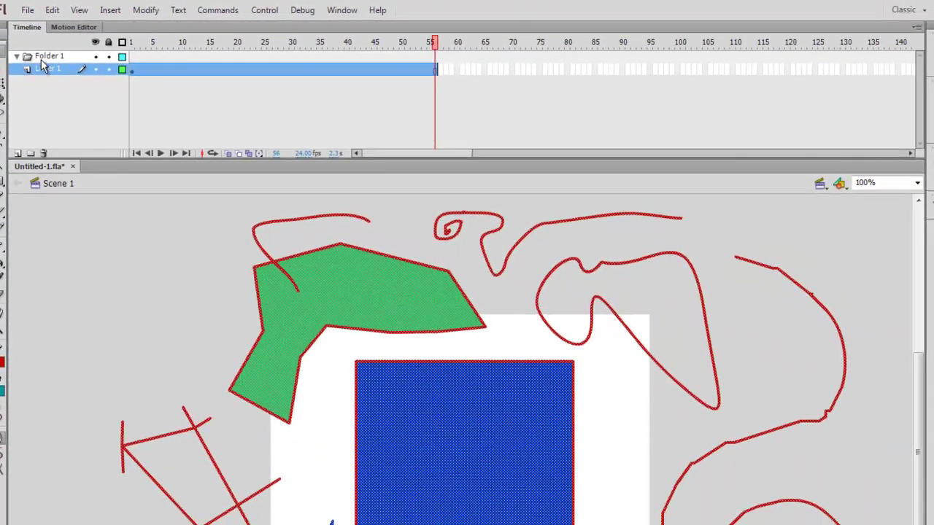
click(44, 59)
click(44, 153)
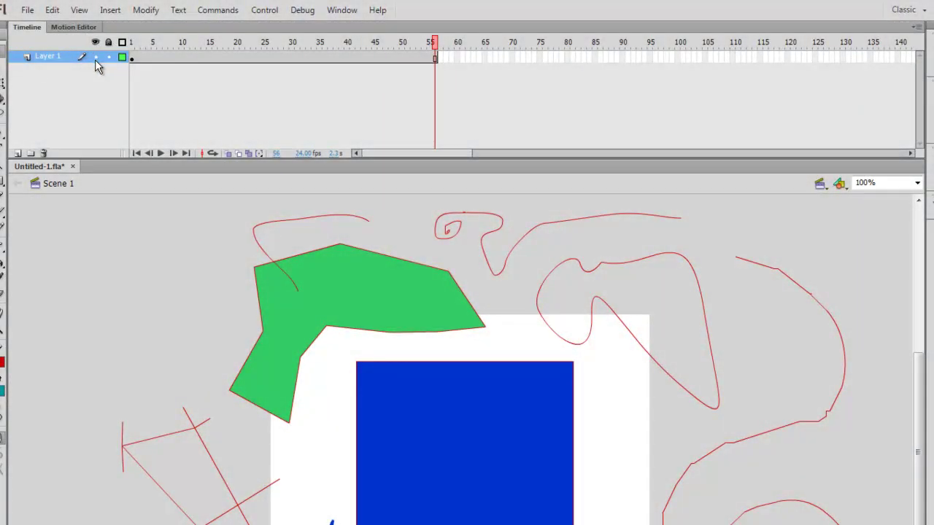
Step: Hide and re-show Layer 1's artwork, then unlock Layer 1 for editing
click(95, 58)
click(95, 57)
click(108, 57)
Step: Toggle Layer 1's outline view on and off, scrub to frame 15, and open frame 32's options
click(124, 57)
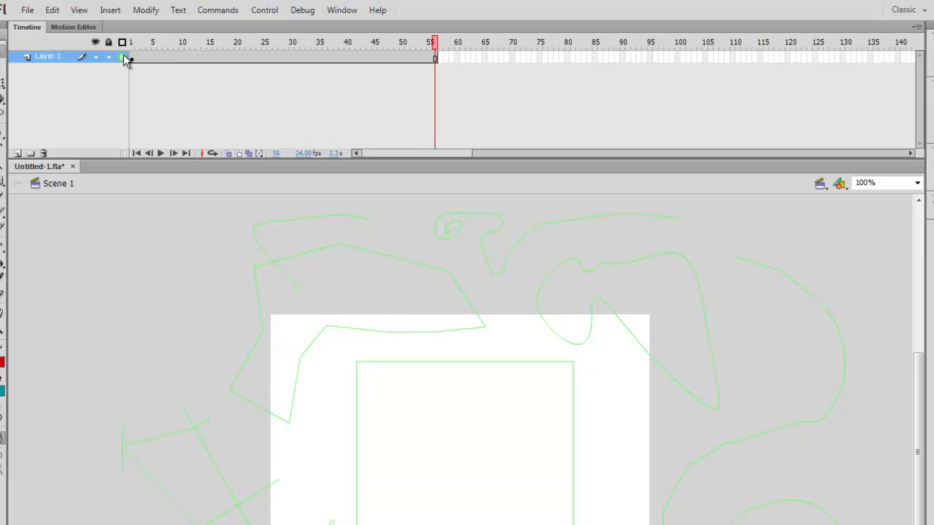
click(123, 57)
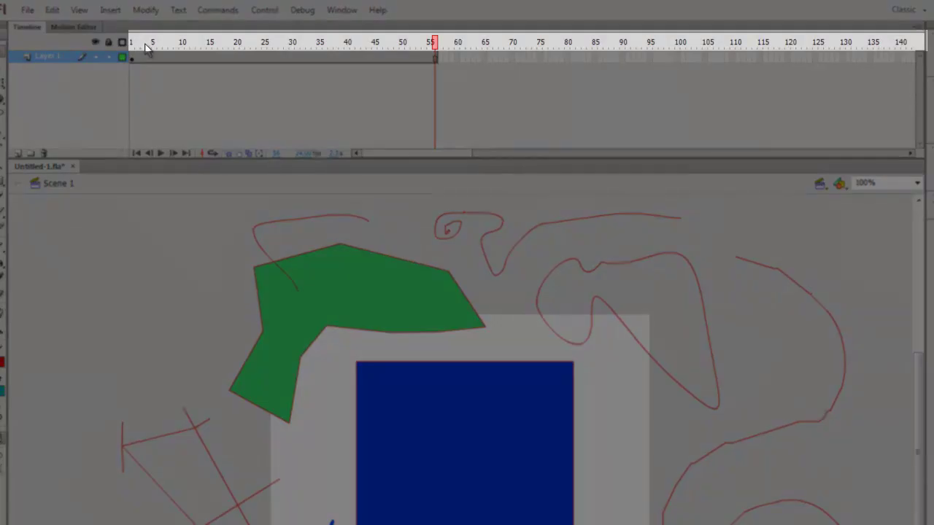
drag(146, 47, 211, 47)
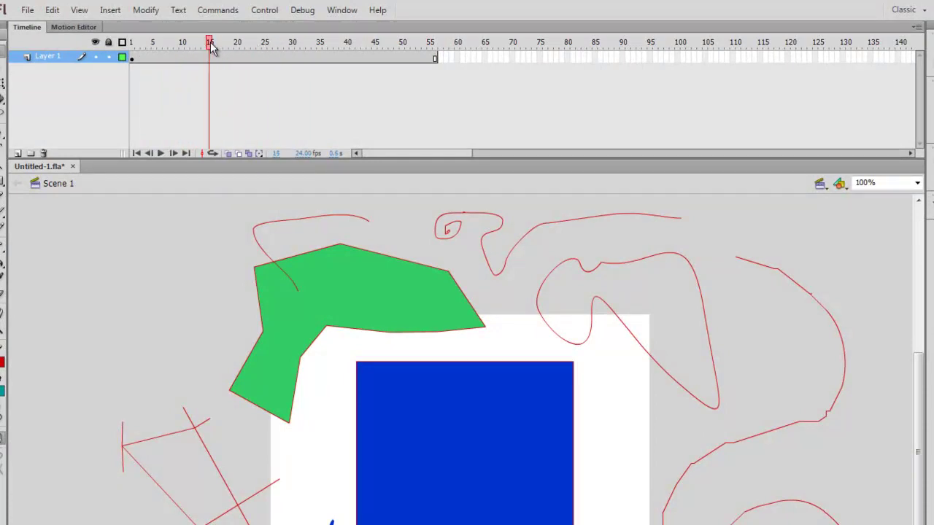
right_click(302, 63)
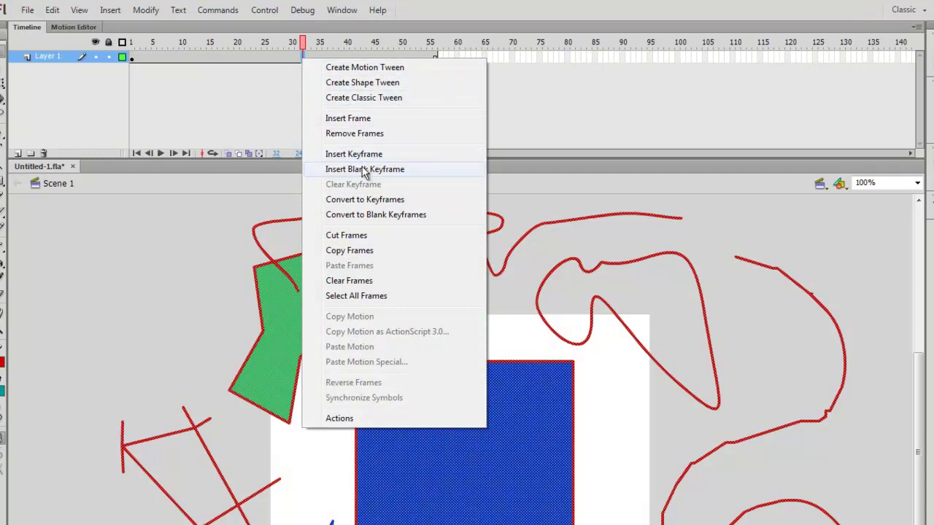
Step: Insert a keyframe at frame 32, fill its polygon brown, and preview playback to frame 55
click(363, 154)
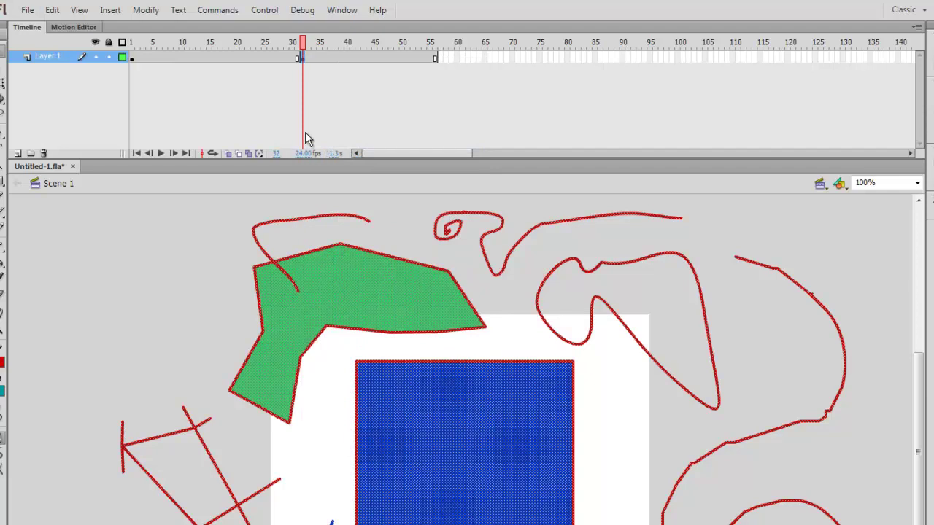
click(55, 319)
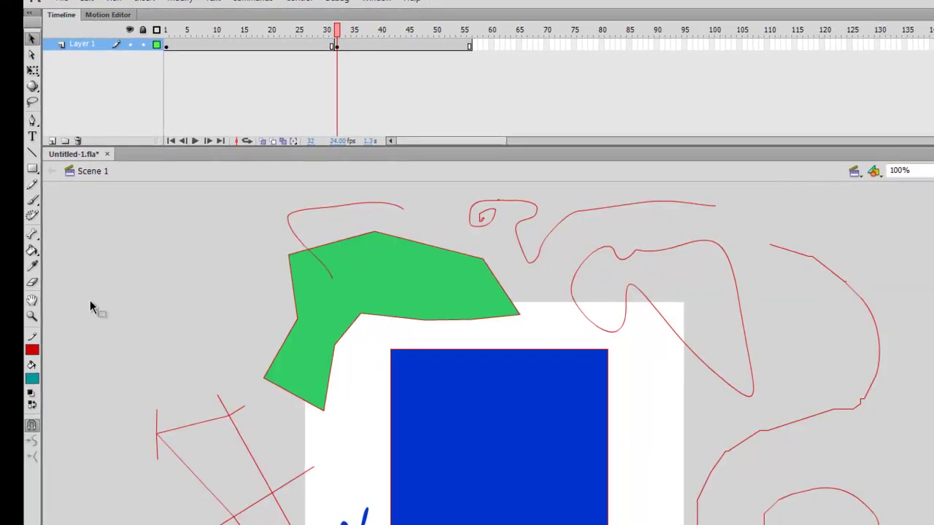
click(33, 251)
click(32, 377)
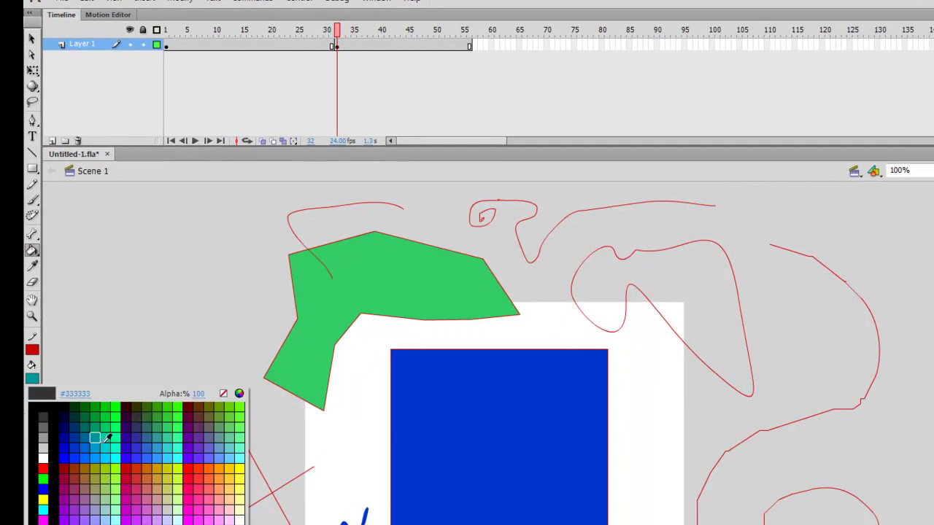
click(82, 469)
click(282, 302)
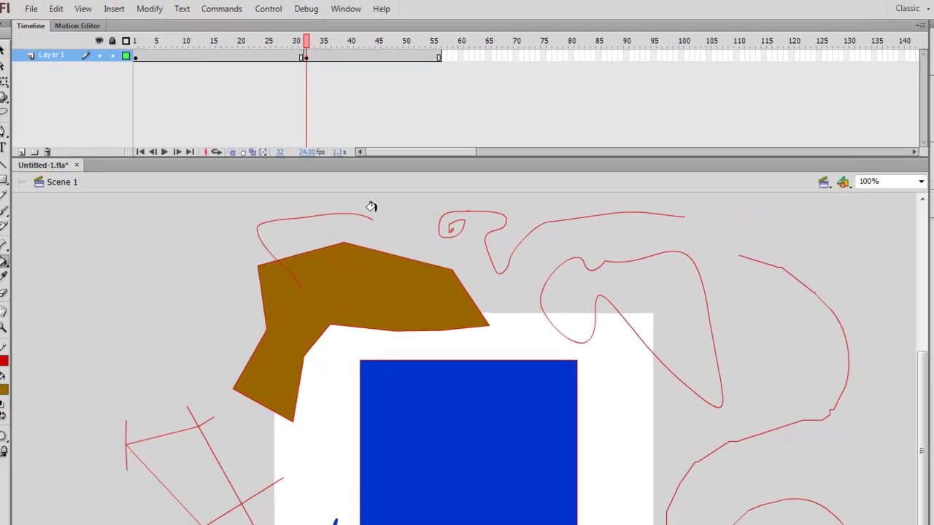
drag(305, 45, 336, 45)
click(302, 59)
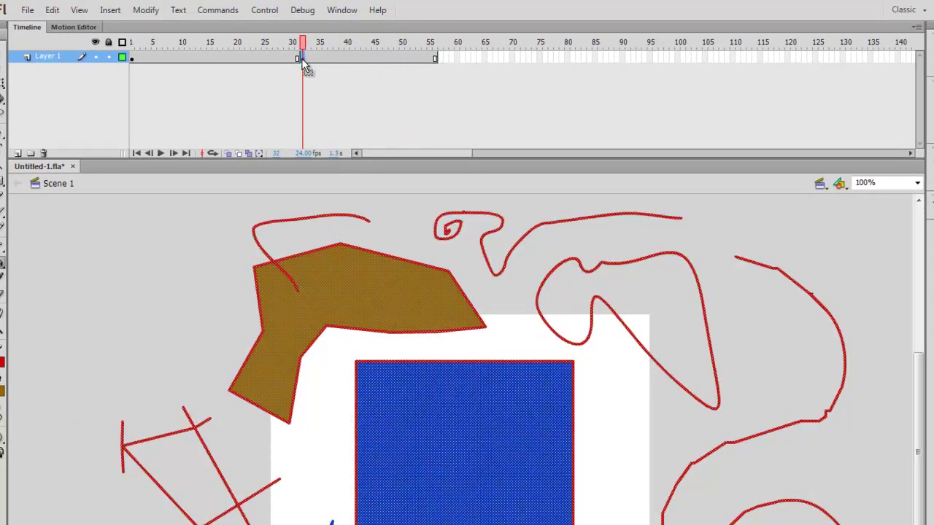
mouse_move(306, 45)
mouse_down()
mouse_move(397, 45)
mouse_move(309, 47)
mouse_up()
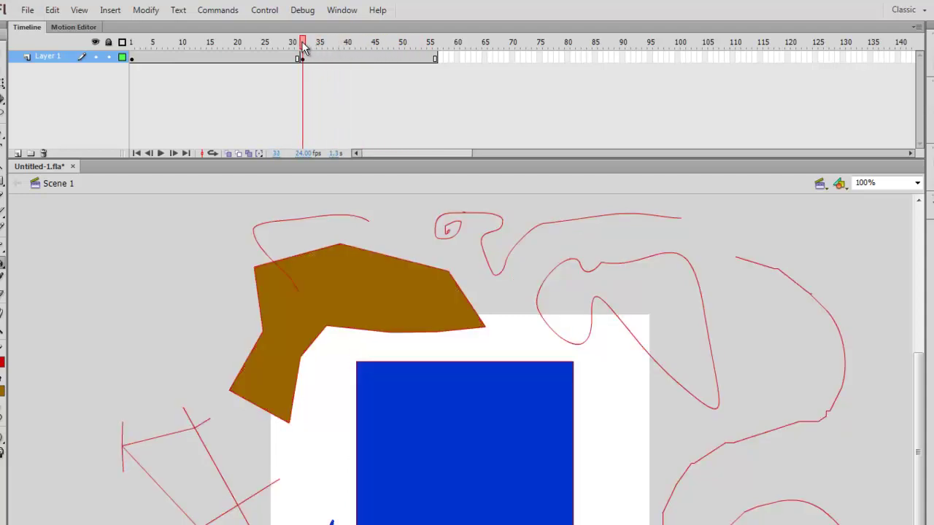
drag(303, 44, 142, 52)
key(Return)
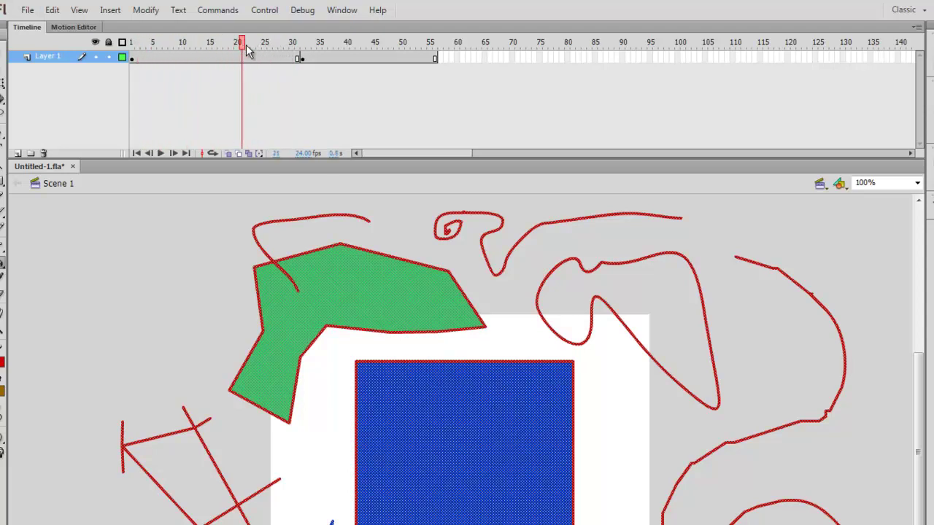
key(Return)
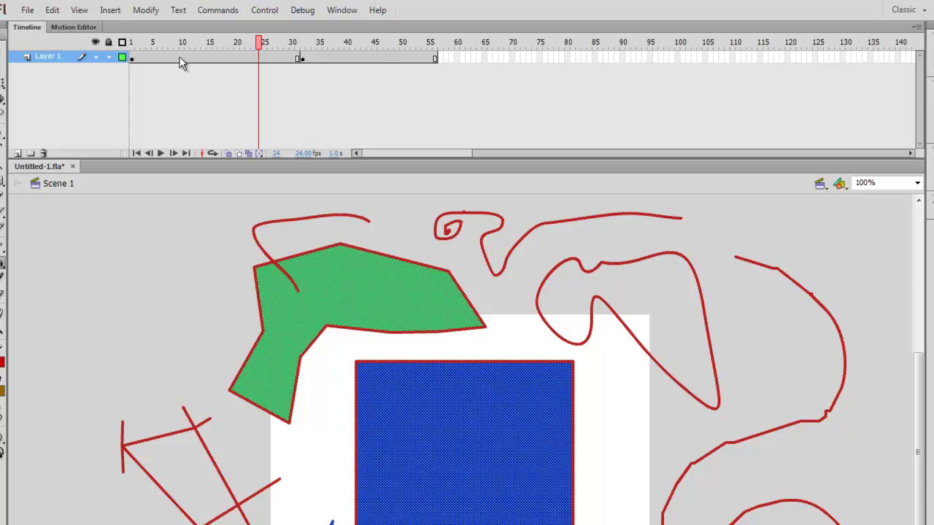
click(298, 59)
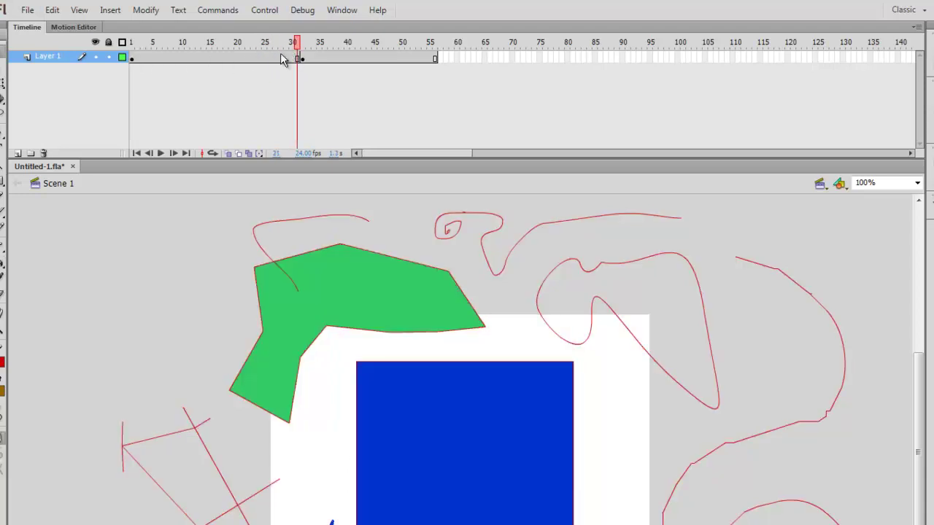
Step: Insert a blank keyframe at frame 20 and view frame 16 before it
right_click(238, 65)
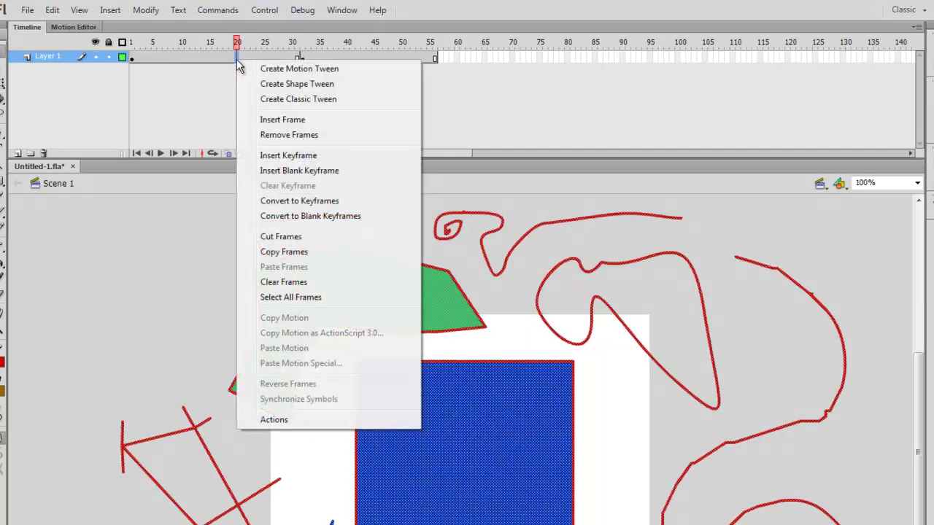
click(292, 170)
drag(237, 41, 213, 41)
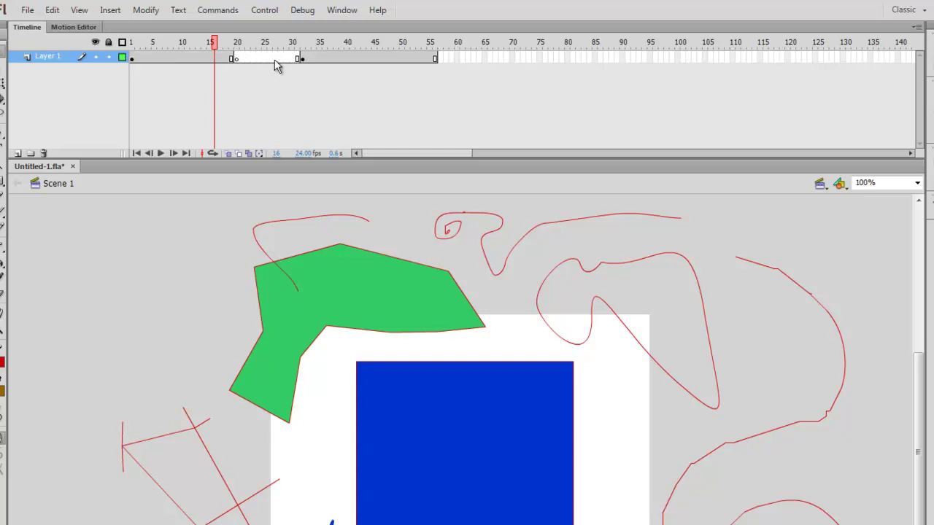
Step: Clear the keyframes at frame 32 and frame 20
click(303, 57)
right_click(303, 57)
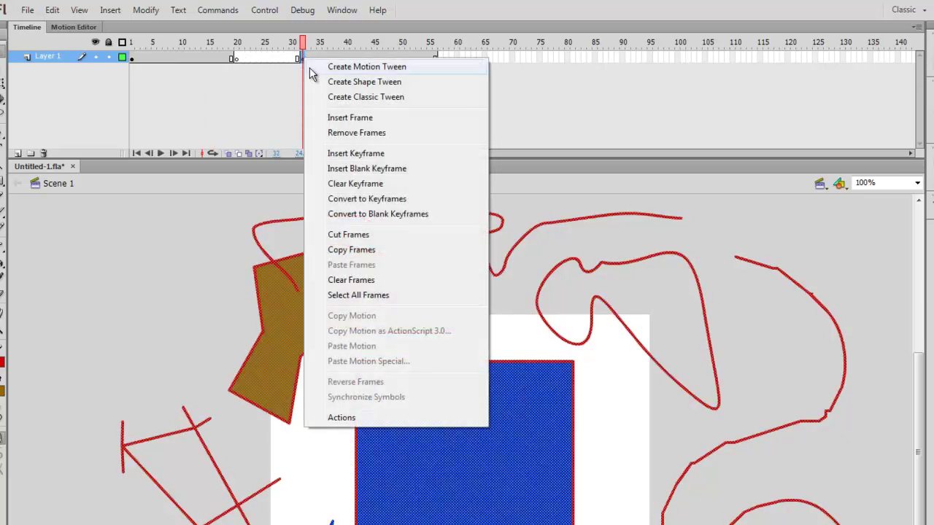
click(344, 183)
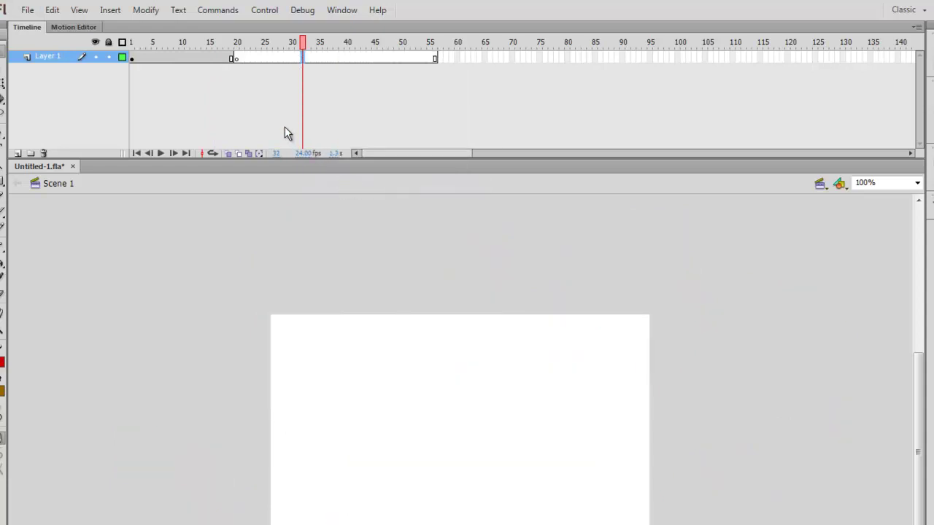
click(238, 58)
right_click(238, 60)
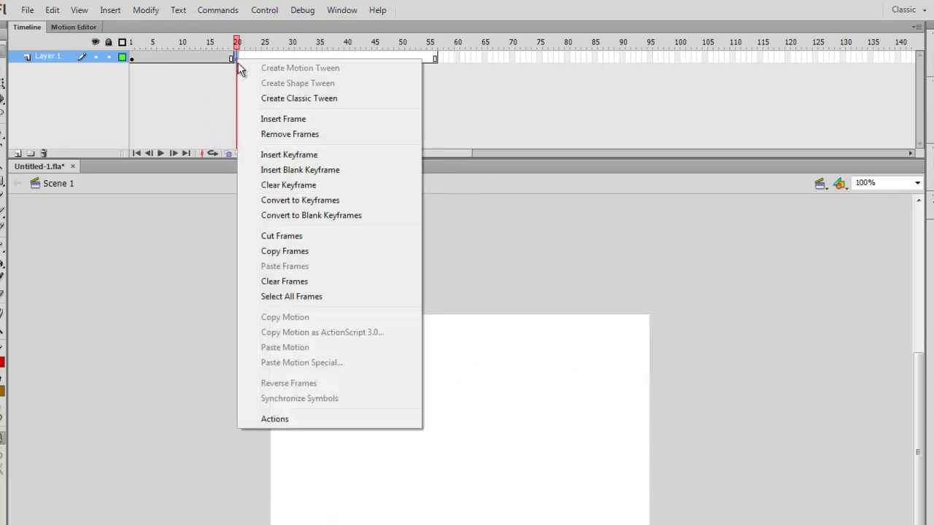
click(284, 185)
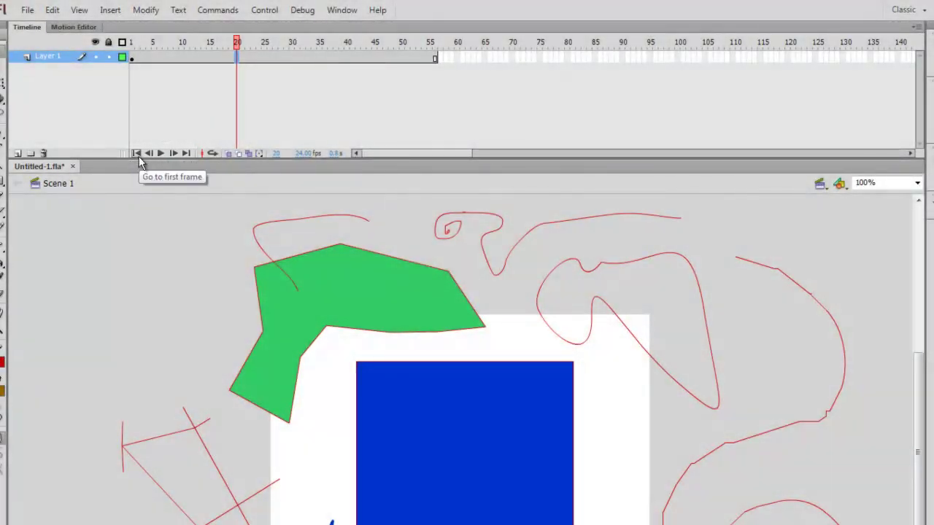
click(139, 156)
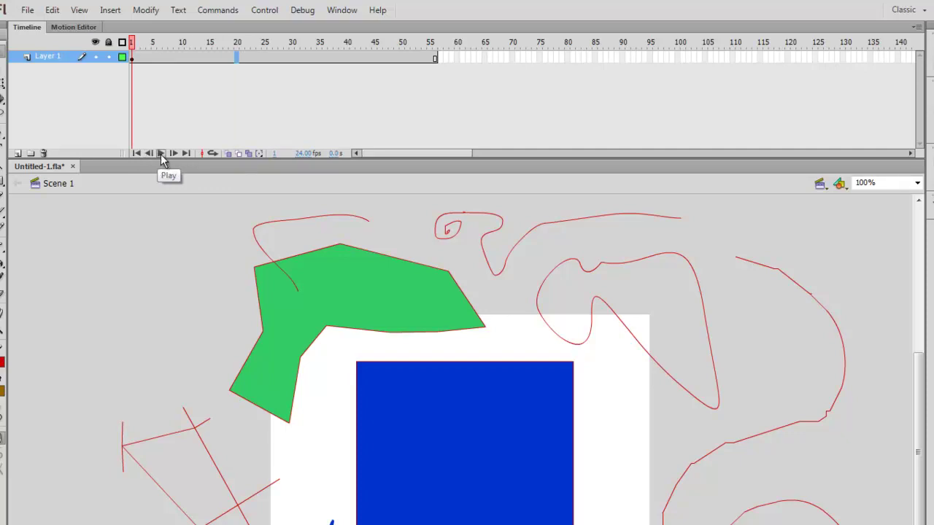
click(162, 155)
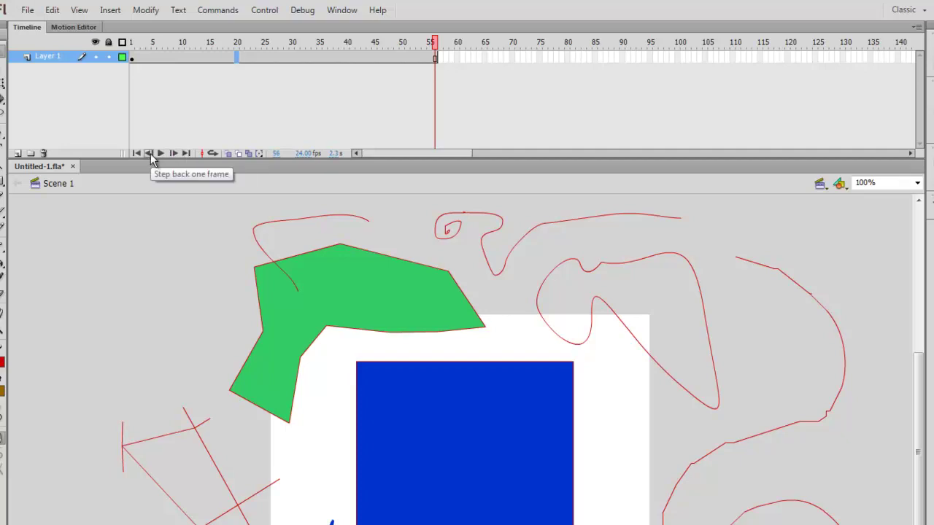
click(150, 153)
click(150, 154)
click(150, 154)
click(150, 154)
click(150, 154)
click(150, 154)
click(149, 155)
click(149, 155)
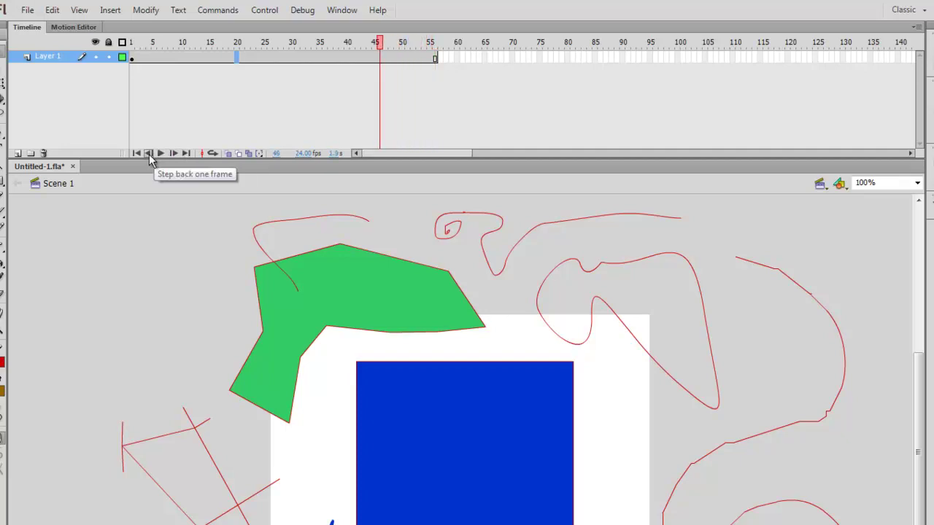
click(176, 152)
click(176, 151)
click(176, 152)
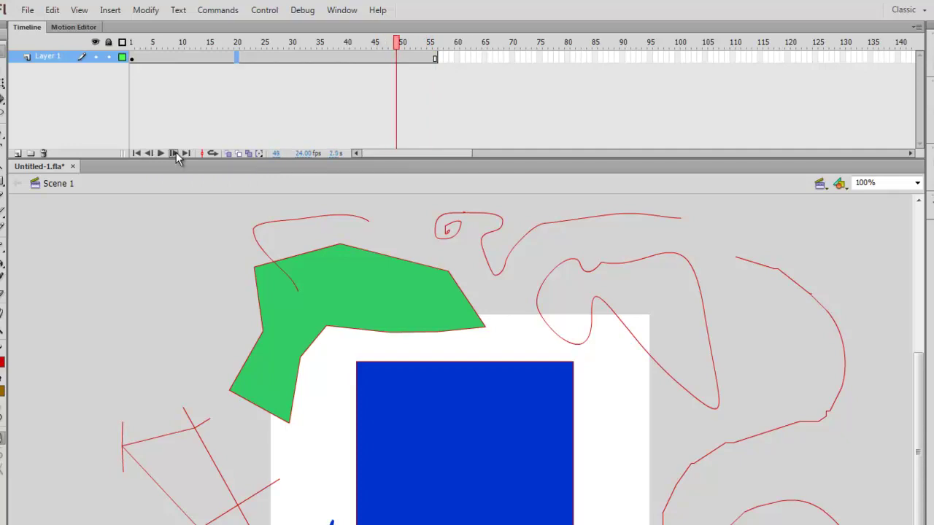
click(176, 152)
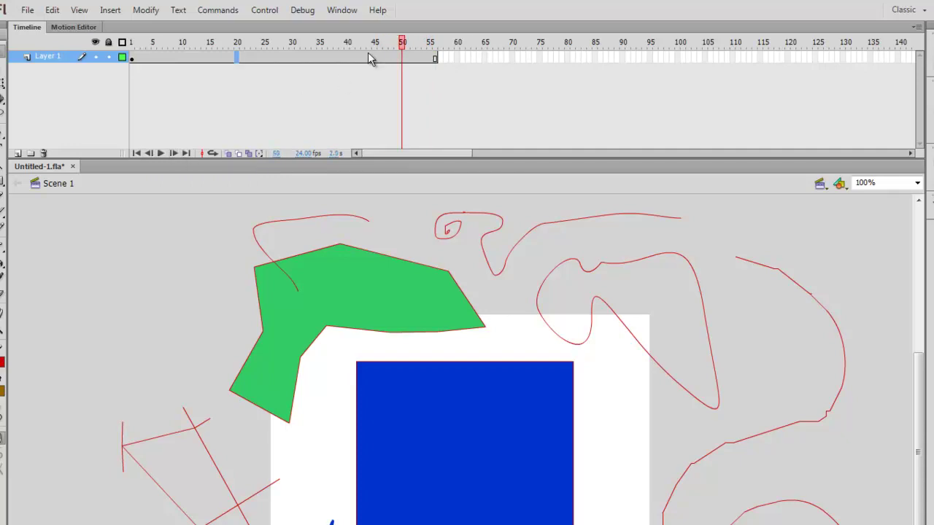
click(205, 153)
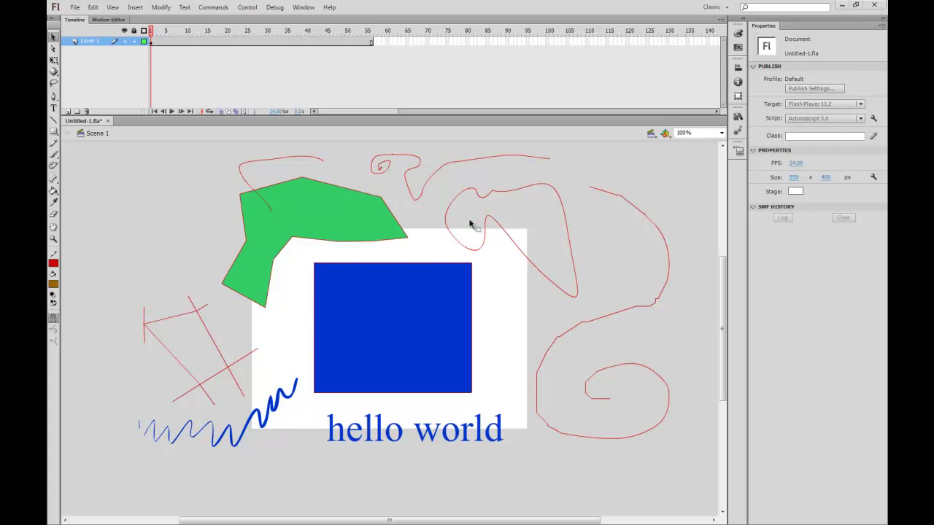
Step: Select the polygon's fill and lower edge, deselect, then create a new ActionScript 3.0 document
click(326, 221)
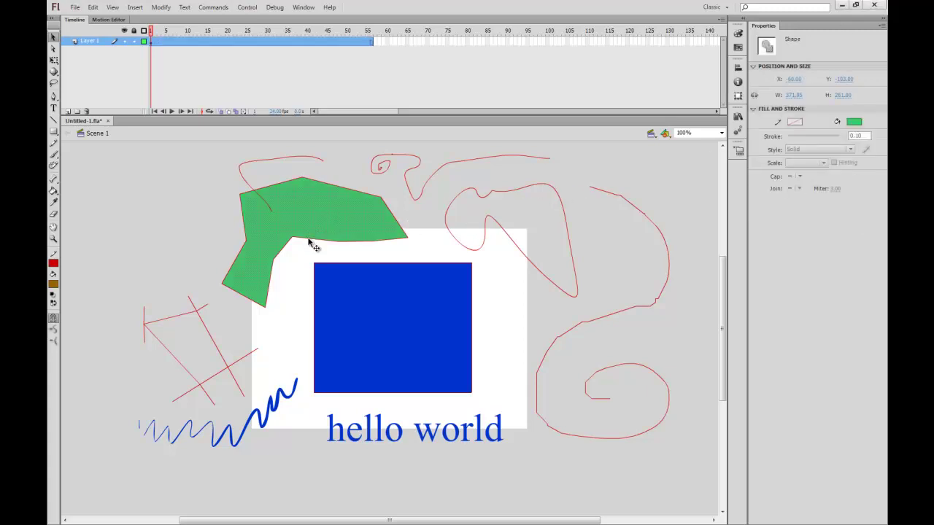
click(309, 241)
click(174, 94)
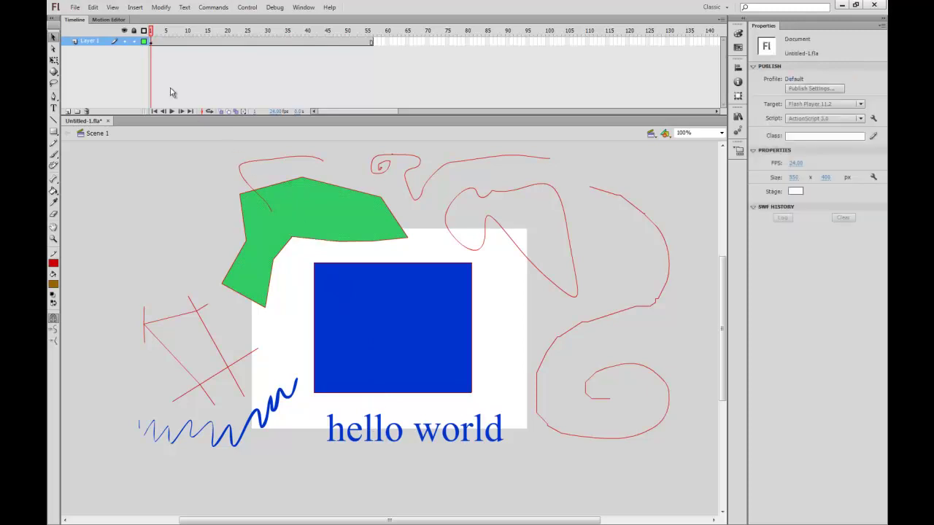
click(75, 8)
click(86, 18)
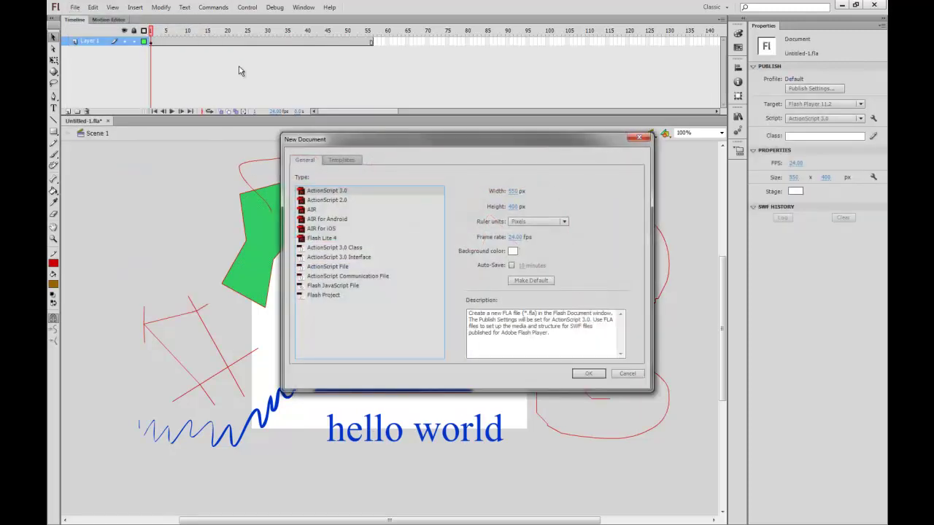
click(592, 374)
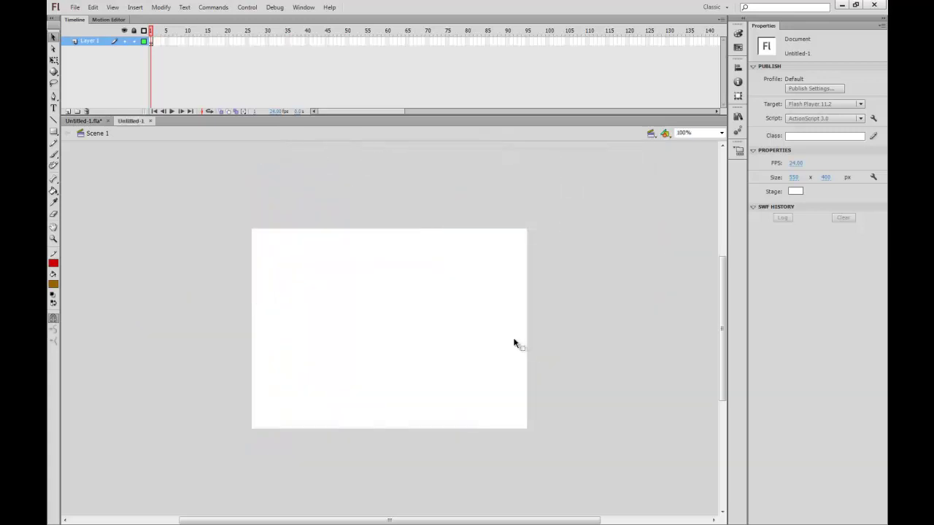
Step: Draw a brown rectangle, bend its top edge into an arch, and curve its right edge outward
click(53, 132)
drag(331, 270, 436, 344)
click(53, 37)
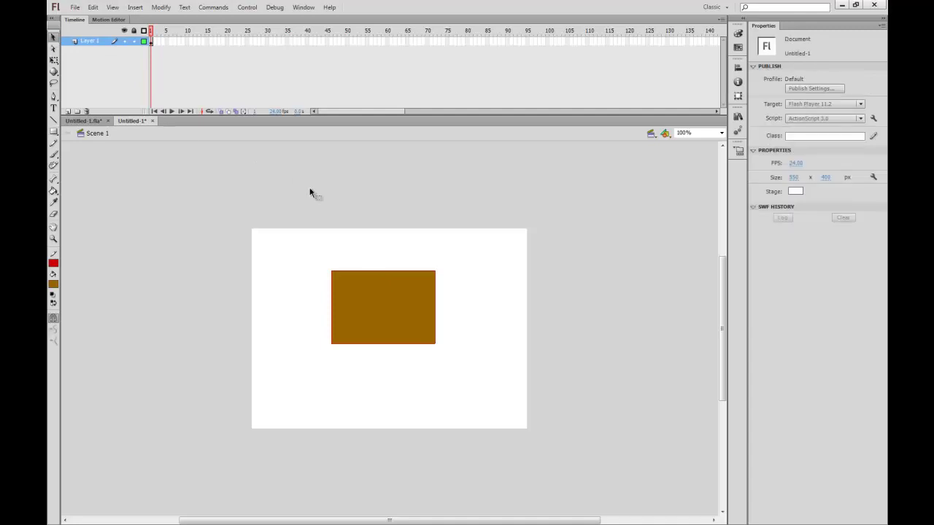
drag(379, 272, 387, 223)
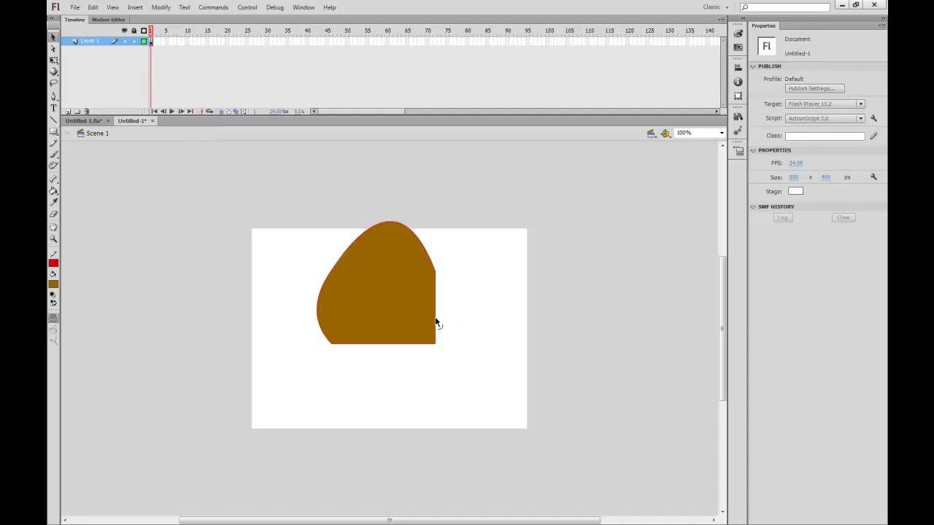
drag(436, 323, 453, 320)
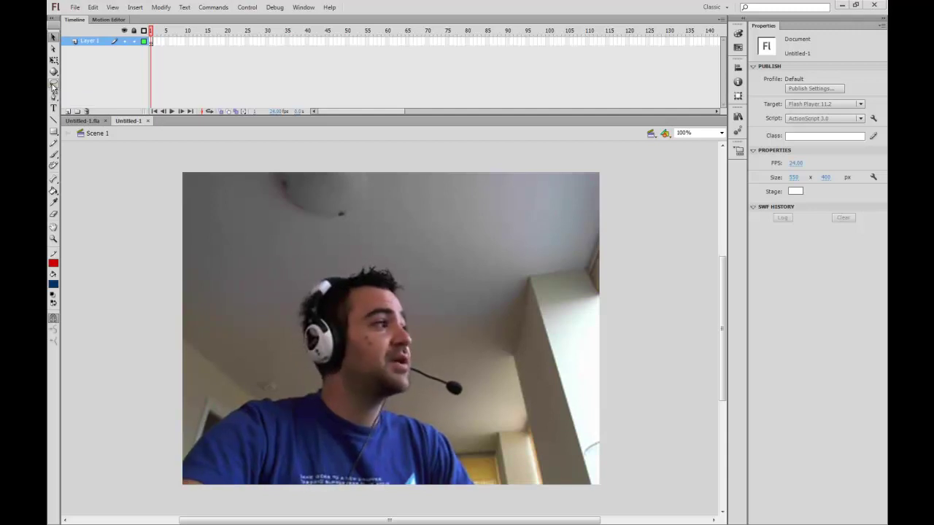